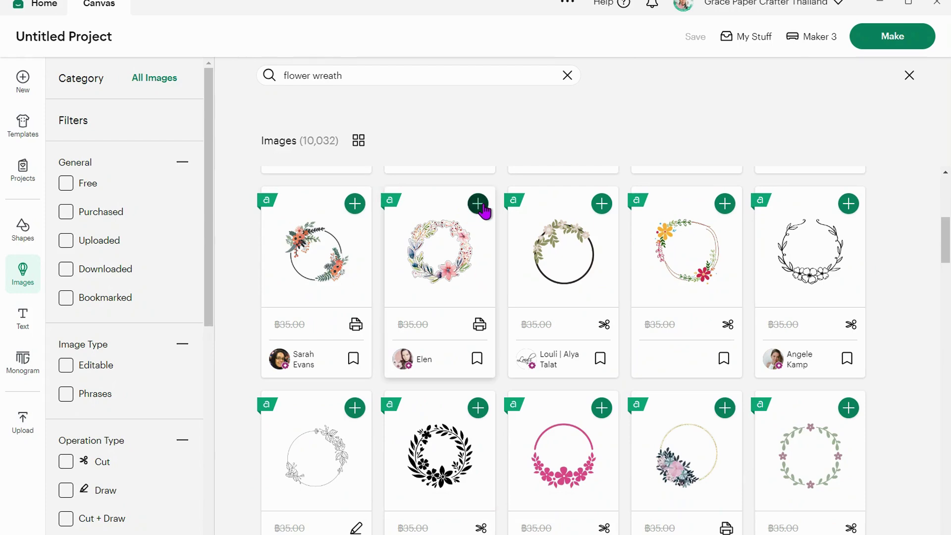
# - Add more floral wreaths from the "flower wreath" image results to the project and return to the canvas
pyautogui.scroll(-8, 569, 247)
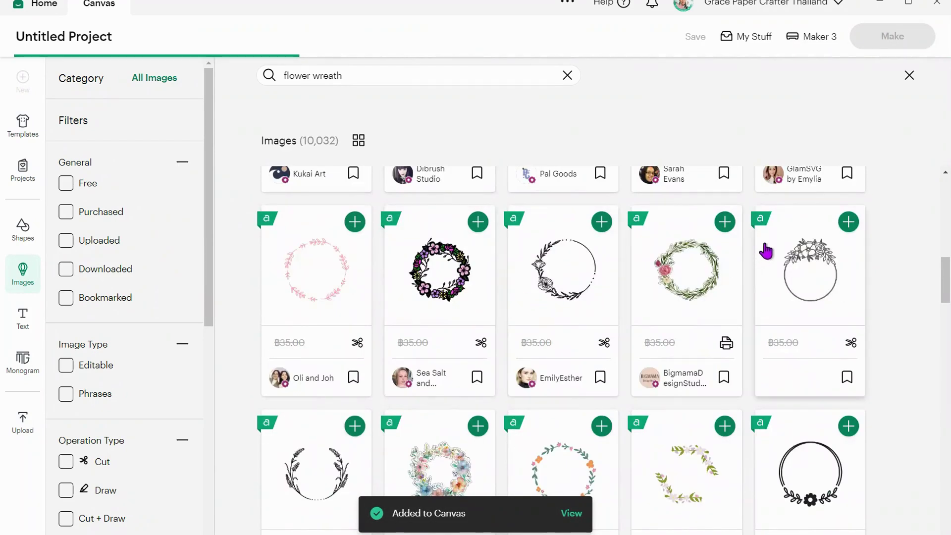
pyautogui.scroll(-2, 743, 222)
pyautogui.scroll(2, 725, 208)
pyautogui.scroll(-10, 684, 263)
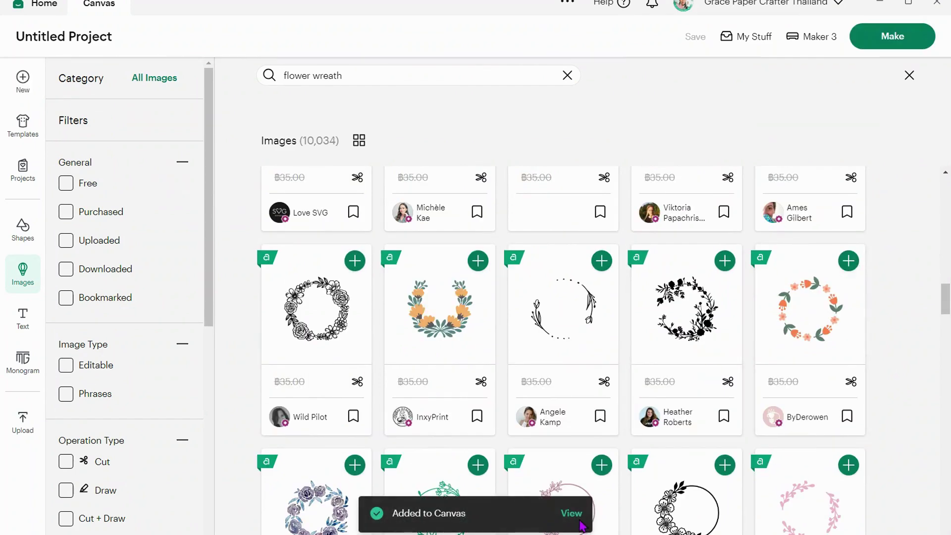
pyautogui.click(909, 75)
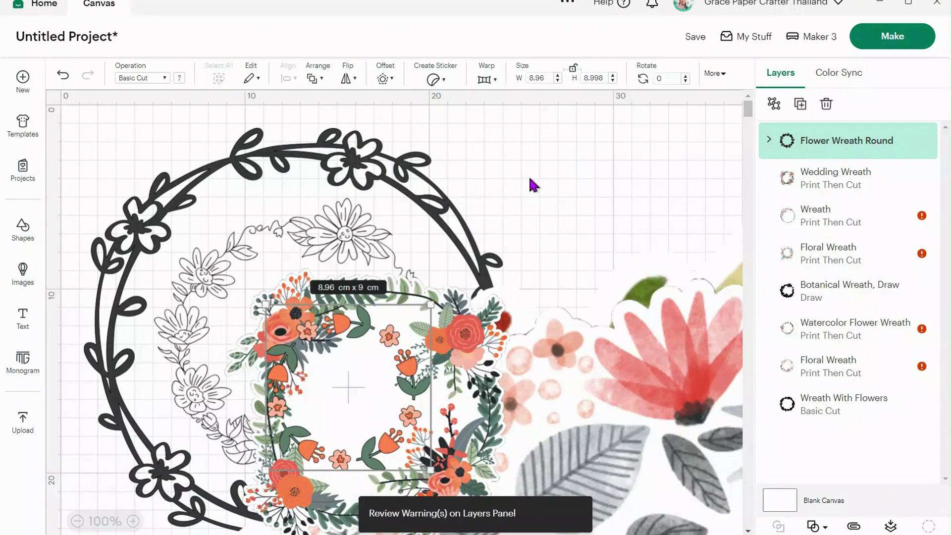
pyautogui.click(248, 185)
pyautogui.click(94, 144)
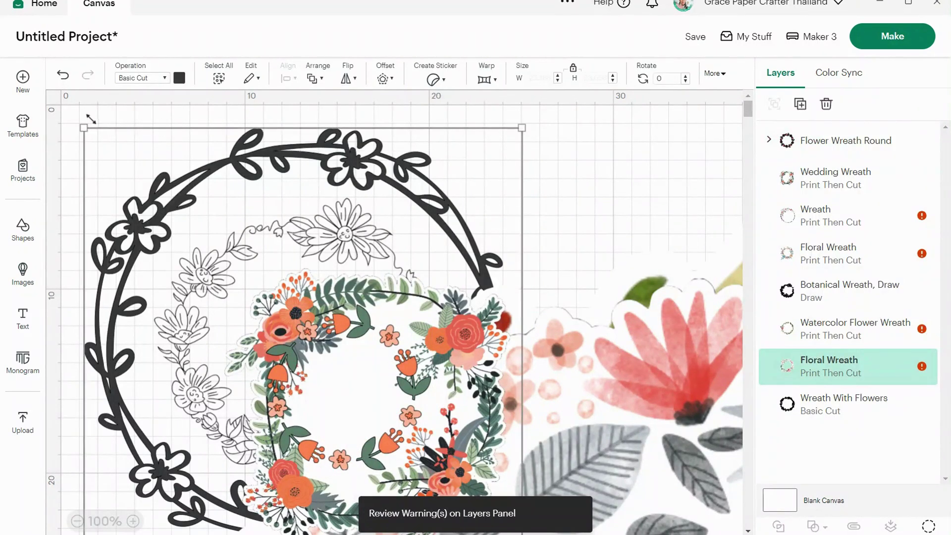
pyautogui.moveTo(88, 116); pyautogui.dragTo(94, 122)
pyautogui.moveTo(154, 124); pyautogui.dragTo(153, 124)
pyautogui.click(573, 178)
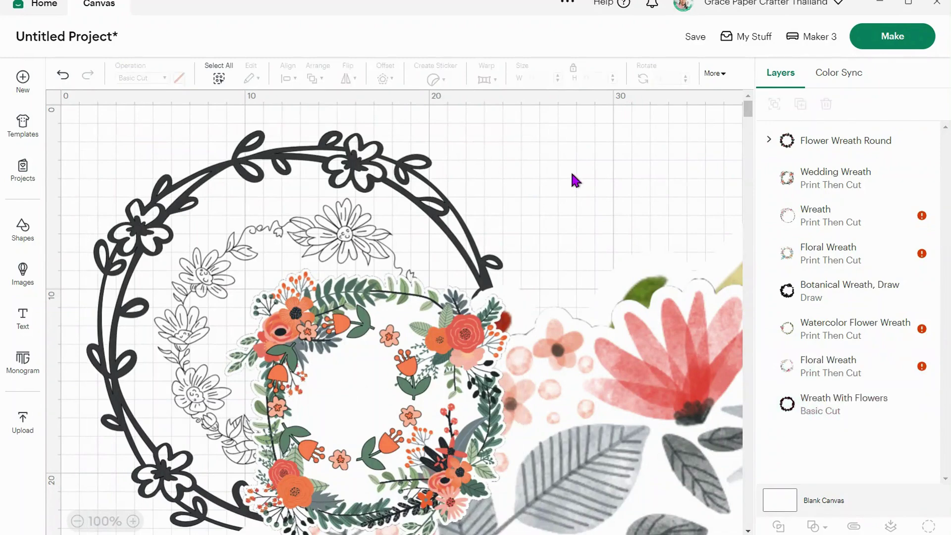
pyautogui.click(590, 144)
# - Select all the wreaths on the canvas and align them to a common center
pyautogui.moveTo(596, 133); pyautogui.dragTo(188, 462)
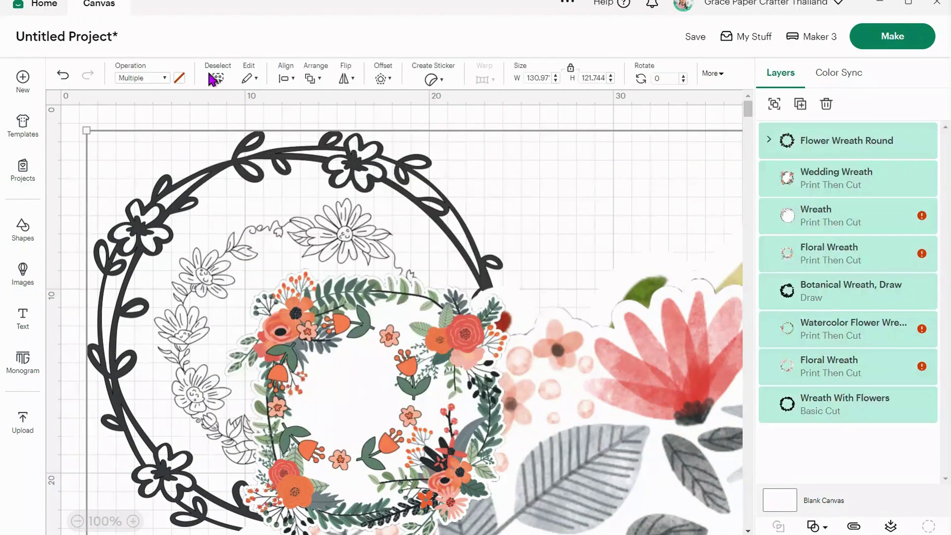
pyautogui.click(287, 81)
pyautogui.click(310, 258)
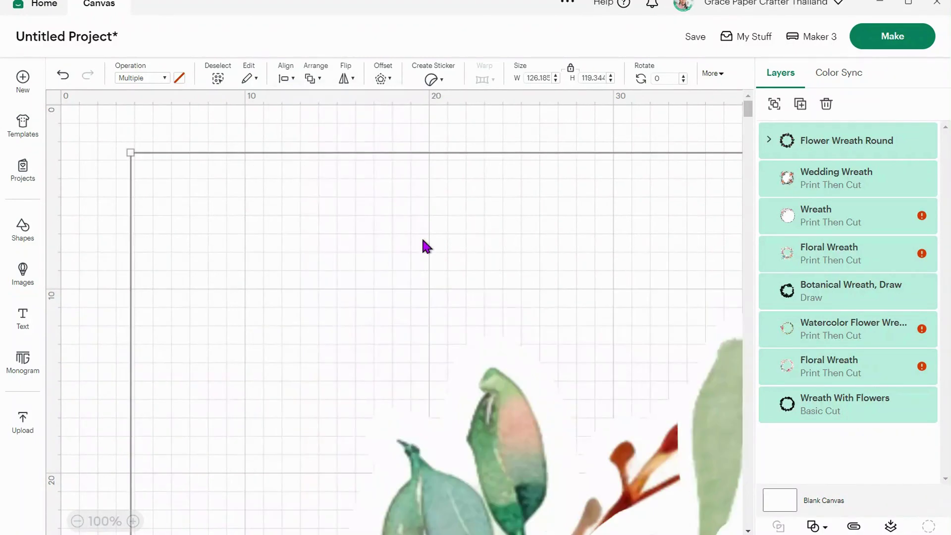
# - Move the watercolor Floral Wreath with blue flowers out of the stack and set its width to 5 cm
pyautogui.click(77, 521)
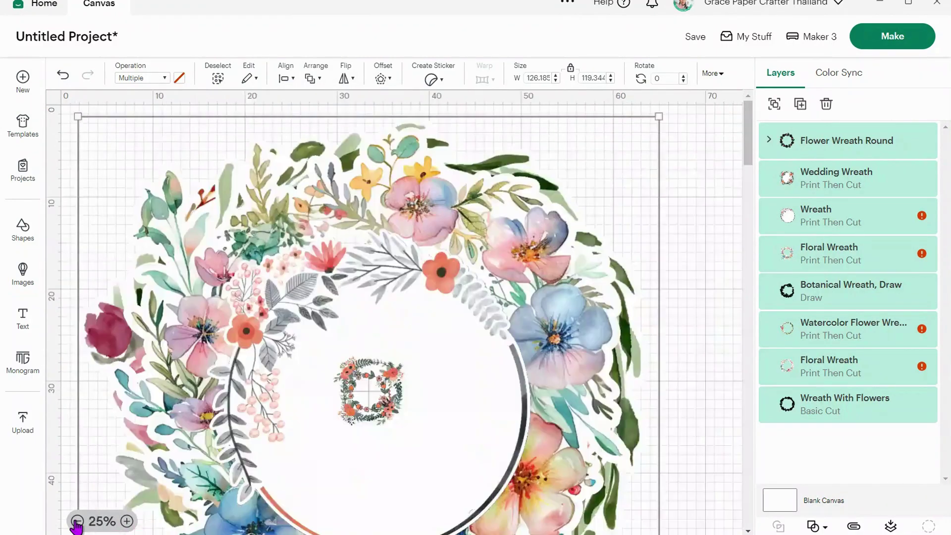
pyautogui.click(77, 521)
pyautogui.click(77, 521)
pyautogui.click(369, 253)
pyautogui.moveTo(366, 252); pyautogui.dragTo(613, 269)
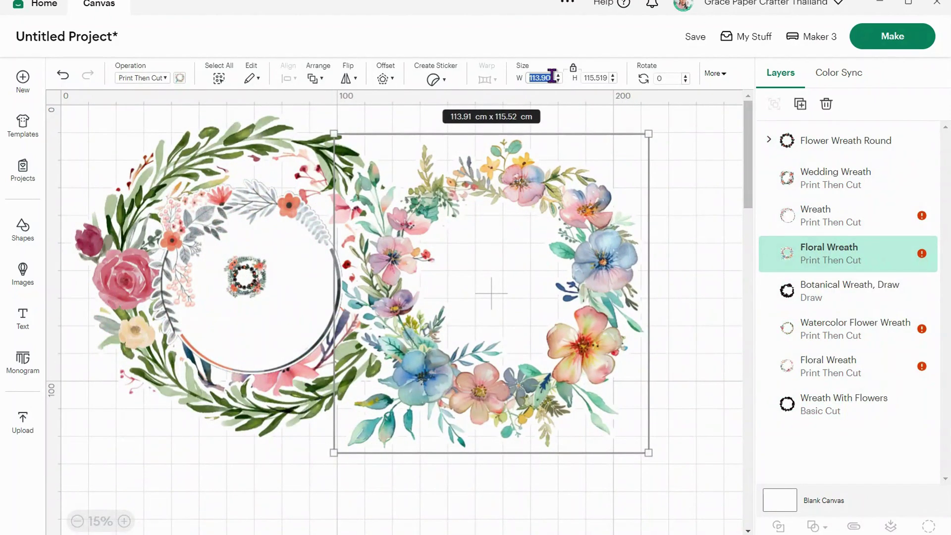
pyautogui.write('5')
pyautogui.press('Return')
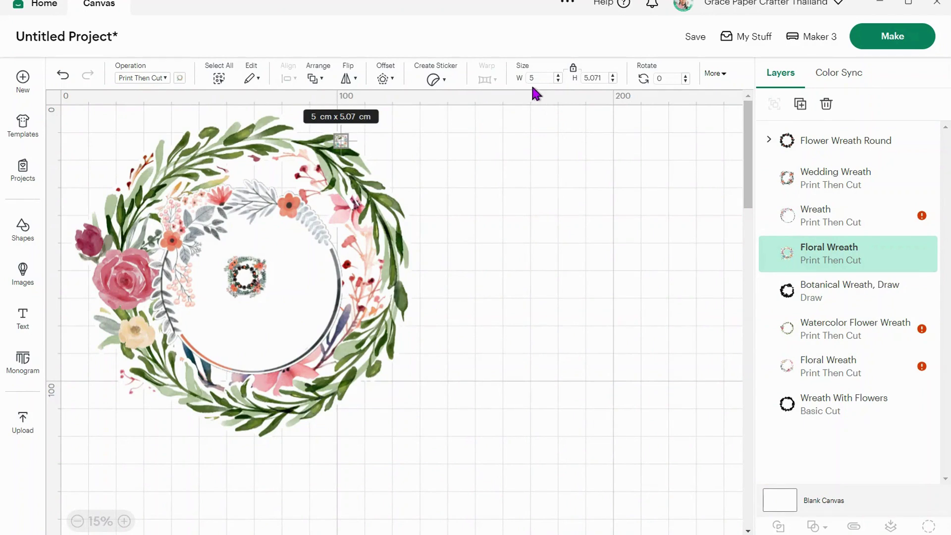
# - Set the width of the Wreath and of the Watercolor Flower Wreath to 5 cm each
pyautogui.click(312, 259)
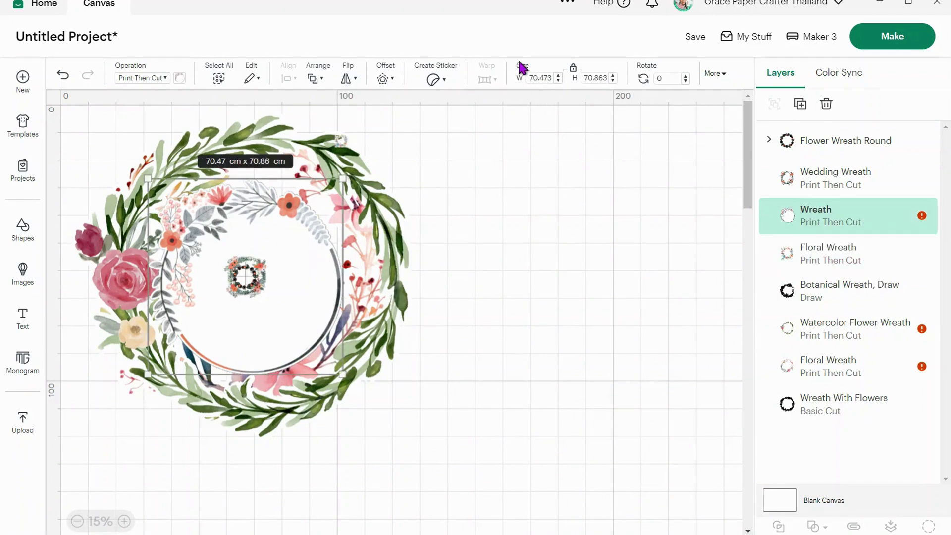
pyautogui.click(539, 78)
pyautogui.write('5')
pyautogui.press('Return')
pyautogui.click(362, 229)
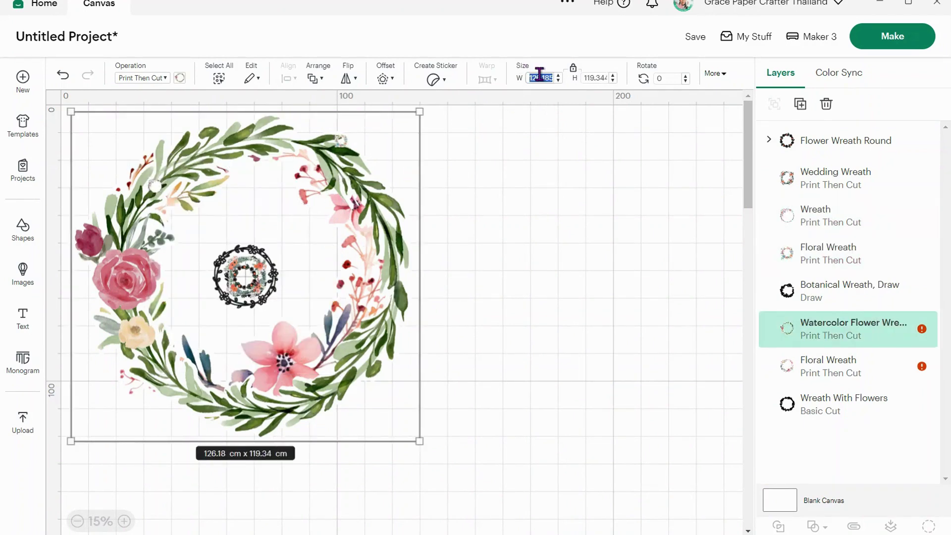
pyautogui.click(540, 75)
pyautogui.write('5')
pyautogui.press('Return')
# - Set the width of the remaining large Floral Wreath and of the Wedding Wreath to 5 cm each
pyautogui.click(345, 204)
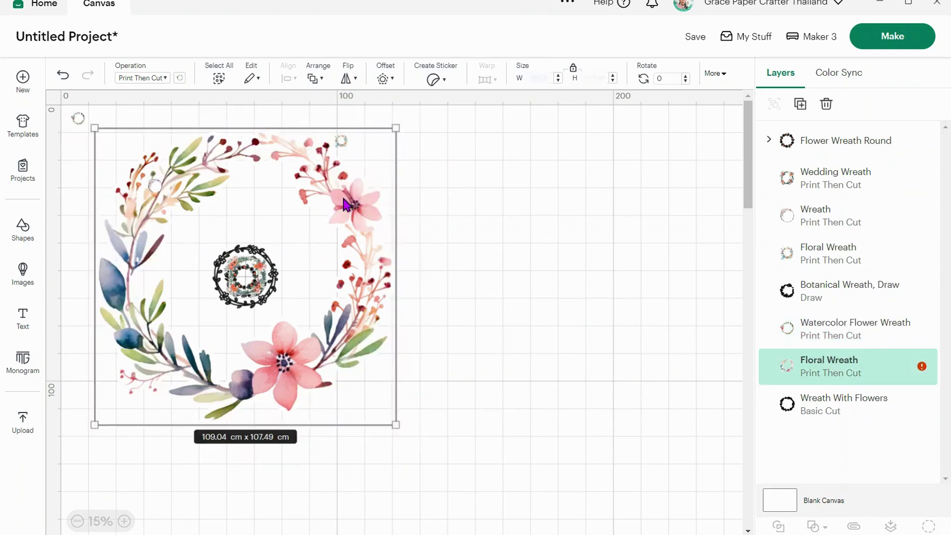
pyautogui.click(551, 78)
pyautogui.press('Return')
pyautogui.click(259, 265)
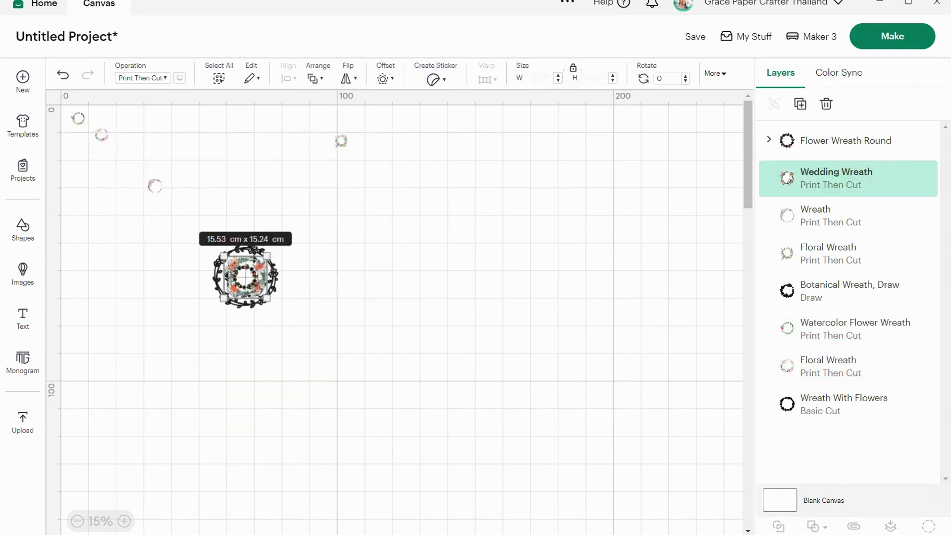
pyautogui.press('Return')
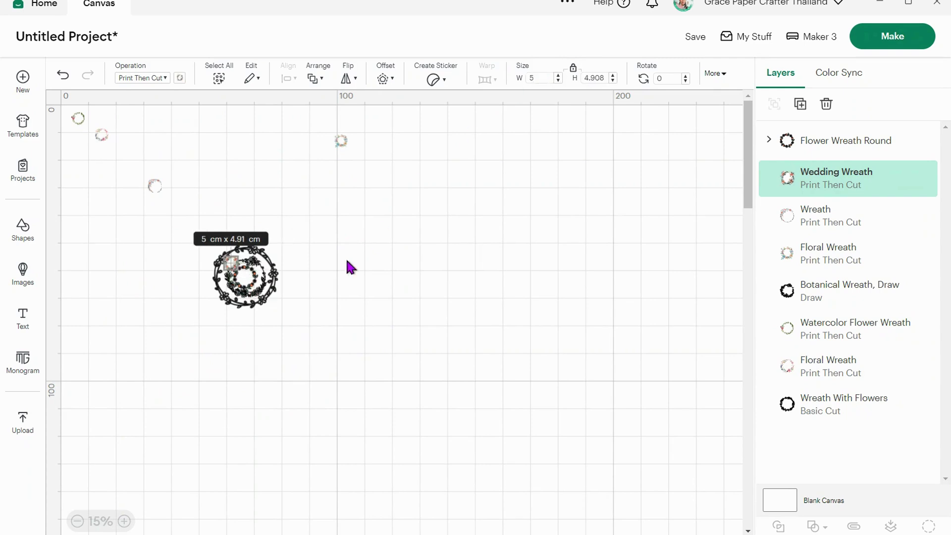
# - Set the width of the Botanical Wreath drawing to 5 cm
pyautogui.click(267, 295)
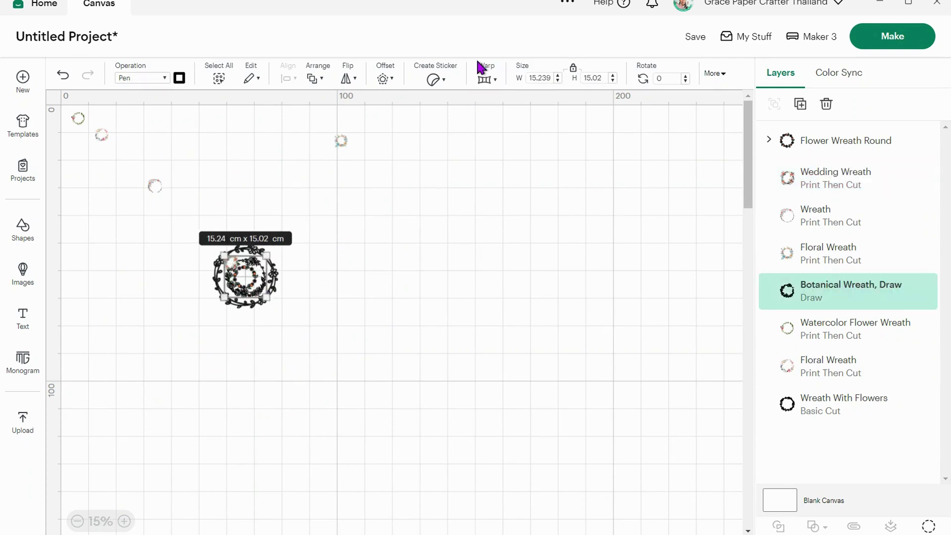
pyautogui.click(536, 77)
pyautogui.write('5')
pyautogui.press('Return')
pyautogui.click(335, 270)
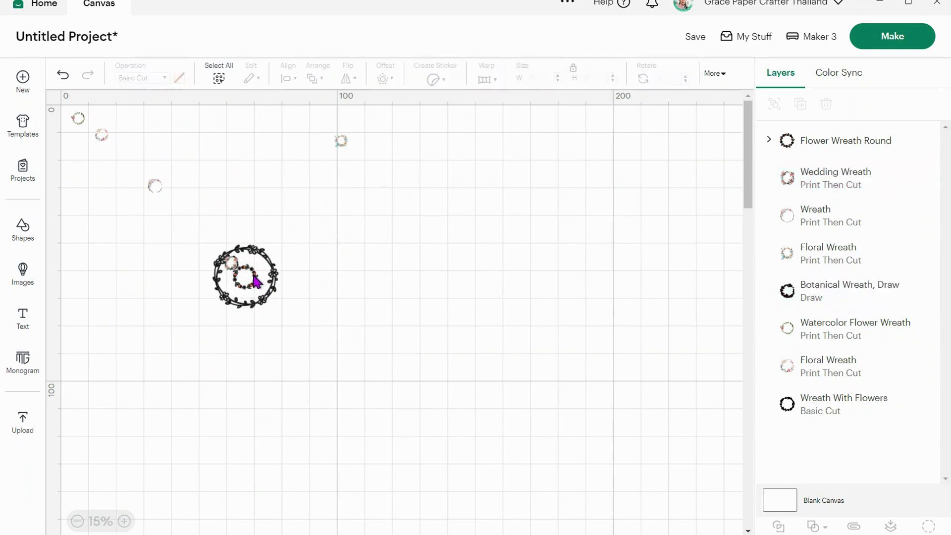
# - Move the Flower Wreath Round out of the larger black wreath and set its width to 5 cm
pyautogui.moveTo(255, 282); pyautogui.dragTo(311, 193)
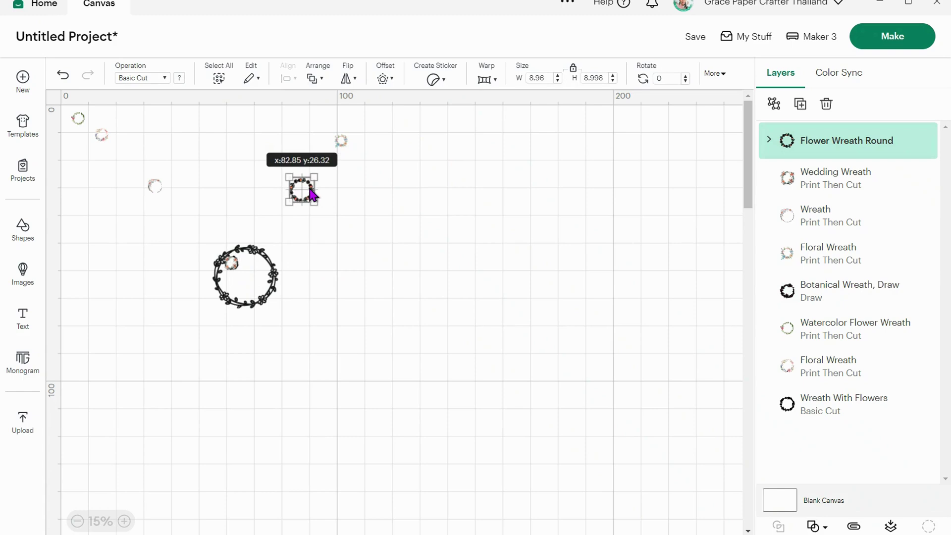
pyautogui.click(538, 74)
pyautogui.write('5')
pyautogui.press('Return')
# - Set the width of the black Wreath With Flowers to 5 cm
pyautogui.click(270, 285)
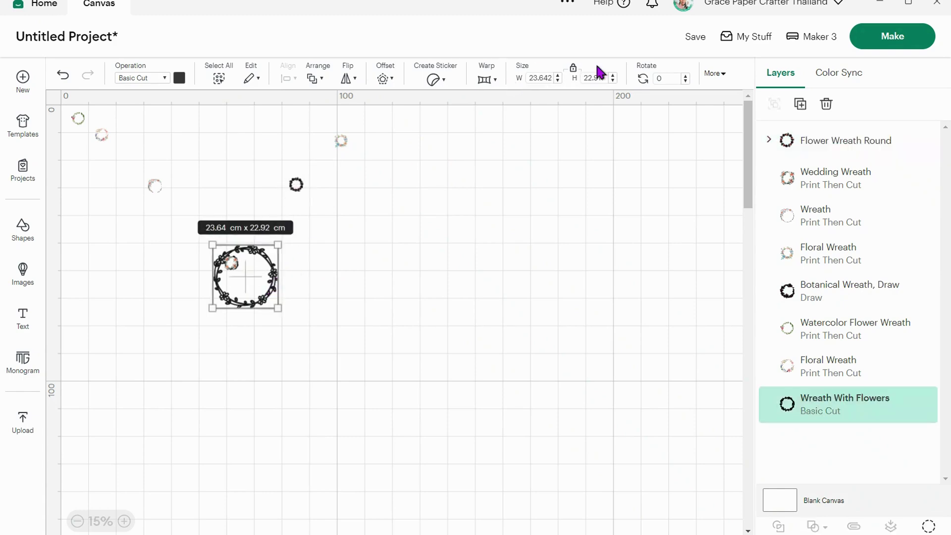
pyautogui.click(543, 80)
pyautogui.write('5')
pyautogui.press('Return')
# - Select all the resized wreaths and stack them with the Center alignment
pyautogui.moveTo(468, 334); pyautogui.dragTo(65, 103)
pyautogui.click(282, 80)
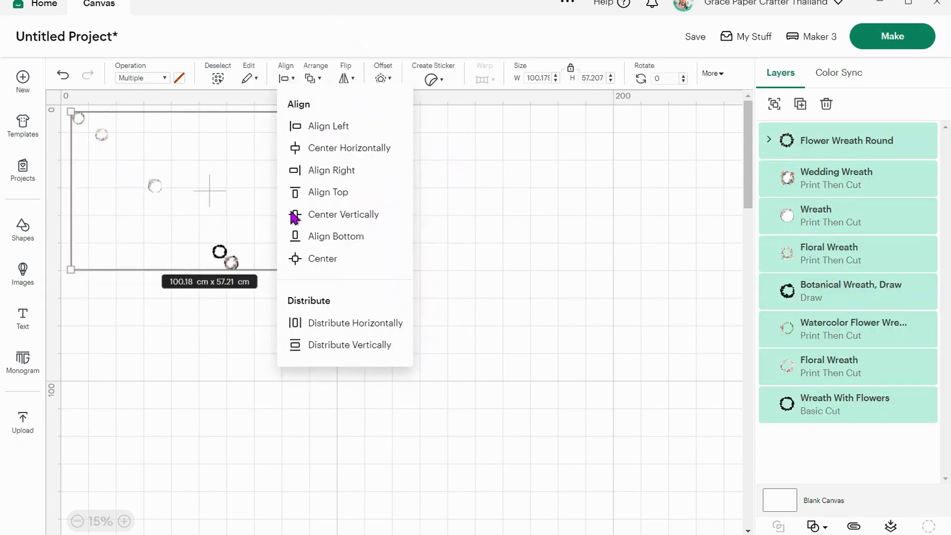
pyautogui.click(328, 260)
# - Spread the upper wreaths out of the stack, placing the Flower Wreath Round, Wedding Wreath, Wreath and blue-flowered Floral Wreath in separate spots
pyautogui.click(124, 521)
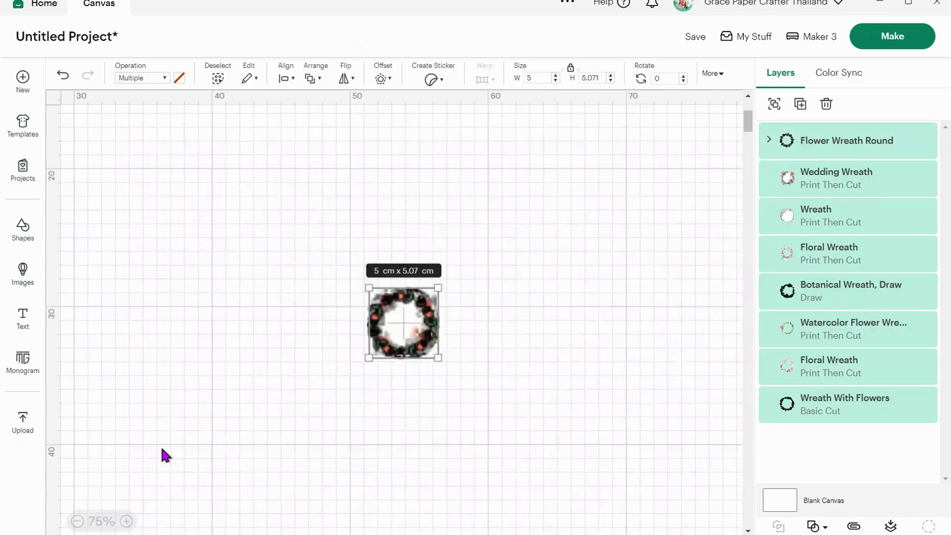
pyautogui.hscroll(-3, 395, 311)
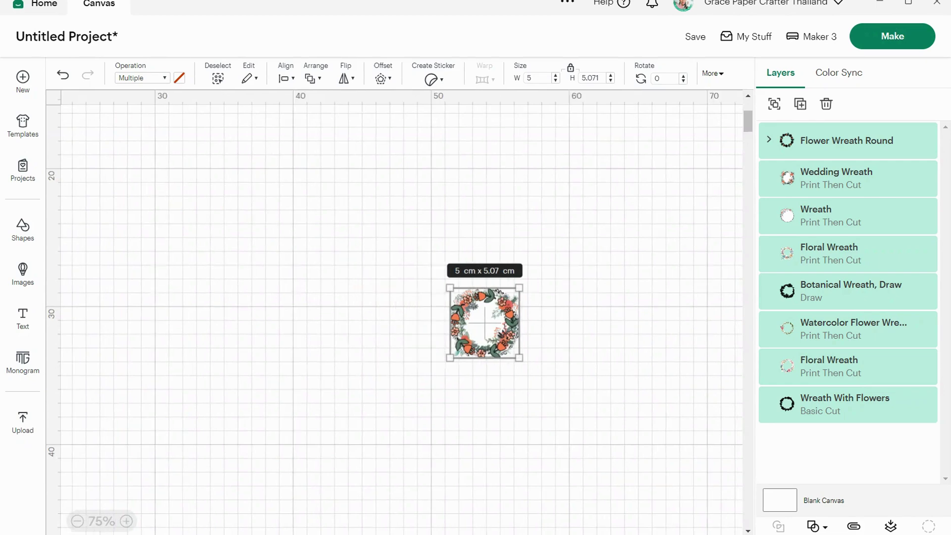
pyautogui.click(127, 521)
pyautogui.click(127, 521)
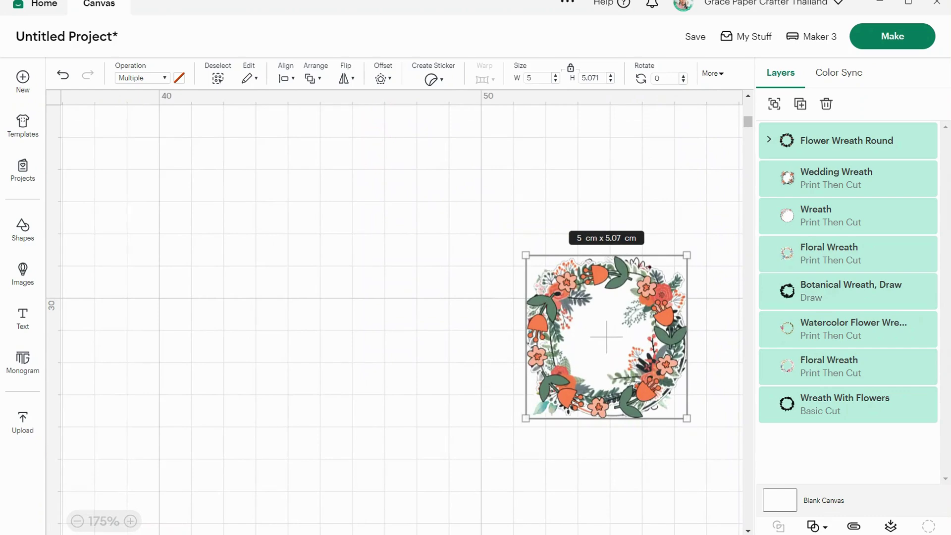
pyautogui.hscroll(4, 394, 312)
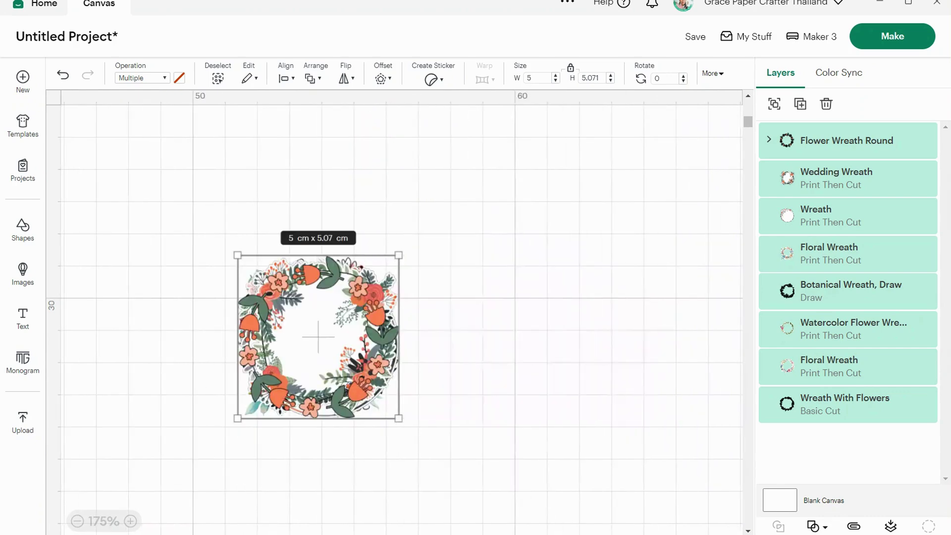
pyautogui.click(530, 245)
pyautogui.click(369, 340)
pyautogui.moveTo(369, 340); pyautogui.dragTo(382, 169)
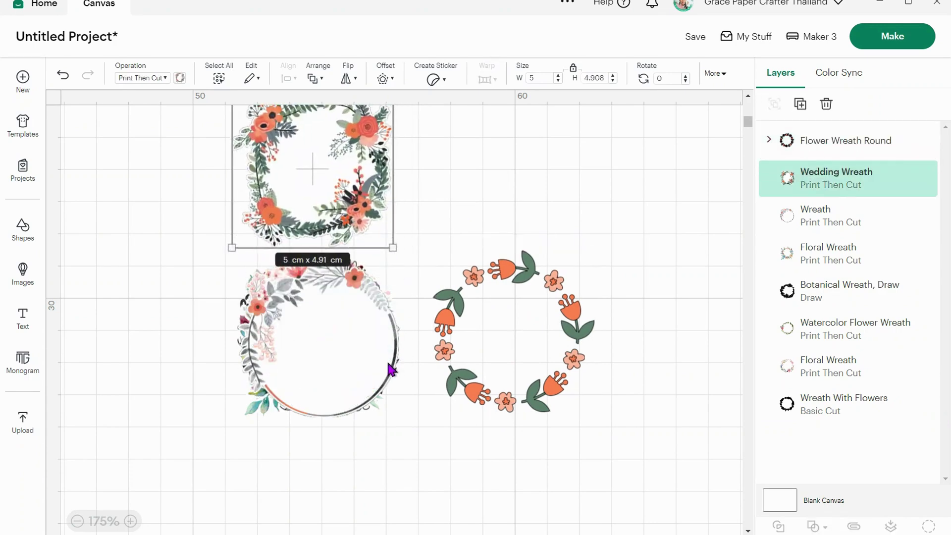
pyautogui.moveTo(389, 369); pyautogui.dragTo(575, 185)
pyautogui.moveTo(375, 312); pyautogui.dragTo(658, 306)
# - Line up the Wreath and the blue-flowered Floral Wreath beside the Wedding Wreath to form the first row
pyautogui.click(76, 521)
pyautogui.moveTo(526, 136); pyautogui.dragTo(510, 142)
pyautogui.moveTo(657, 233); pyautogui.dragTo(654, 144)
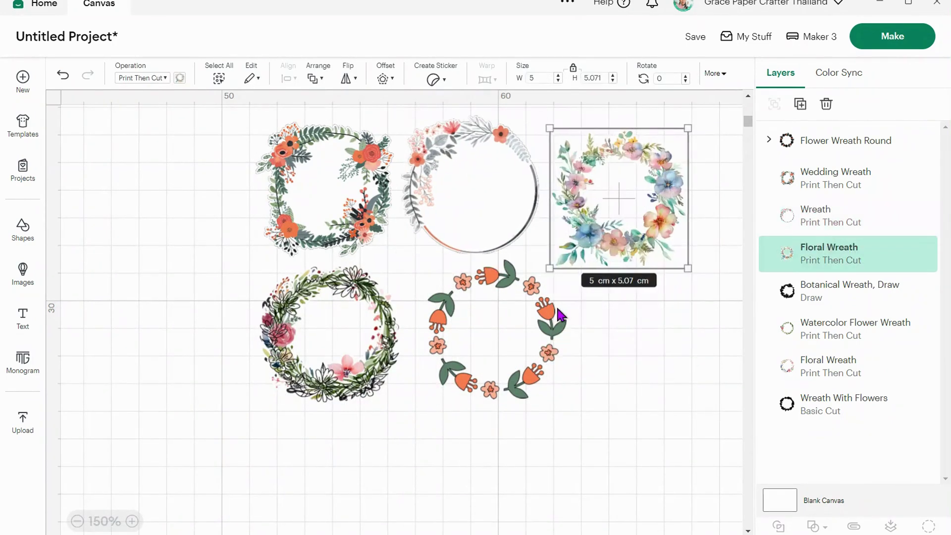
# - Arrange the black, orange-flowered and Botanical wreaths as a second row, with the Watercolor Flower Wreath and pink-flowered Floral Wreath below
pyautogui.moveTo(547, 316); pyautogui.dragTo(537, 325)
pyautogui.moveTo(342, 292); pyautogui.dragTo(629, 295)
pyautogui.moveTo(673, 199); pyautogui.dragTo(676, 187)
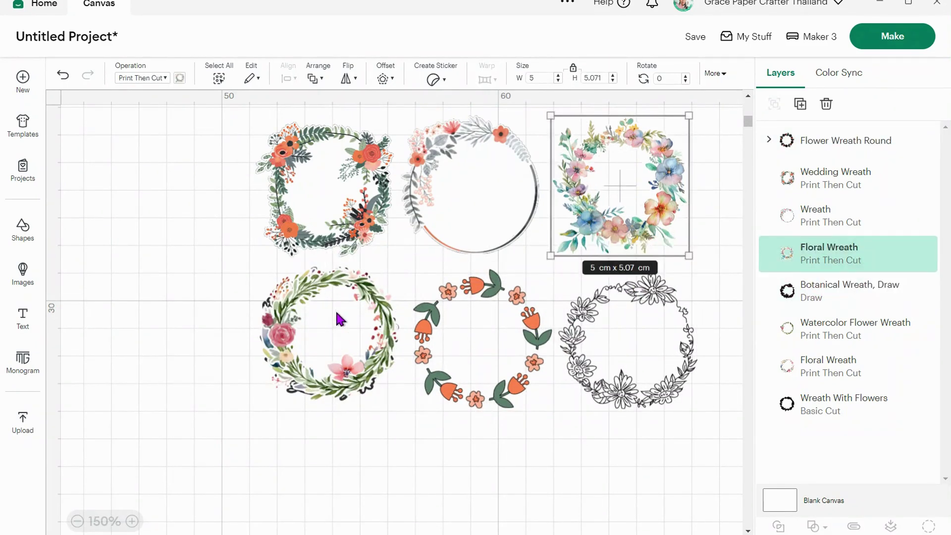
pyautogui.moveTo(360, 292); pyautogui.dragTo(338, 427)
pyautogui.moveTo(371, 297)
pyautogui.mouseDown()
pyautogui.moveTo(521, 449)
pyautogui.moveTo(456, 312)
pyautogui.moveTo(358, 305)
pyautogui.mouseUp()
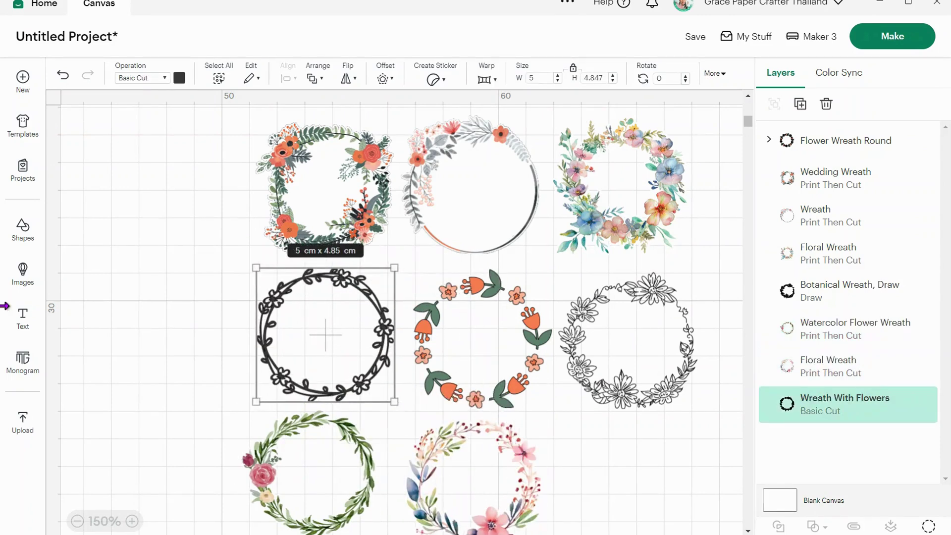
# - Paste the Floral Wreath with green leaves and a black ring and place it at the end of the third row
pyautogui.hotkey('ctrl', 'v')
pyautogui.click(161, 370)
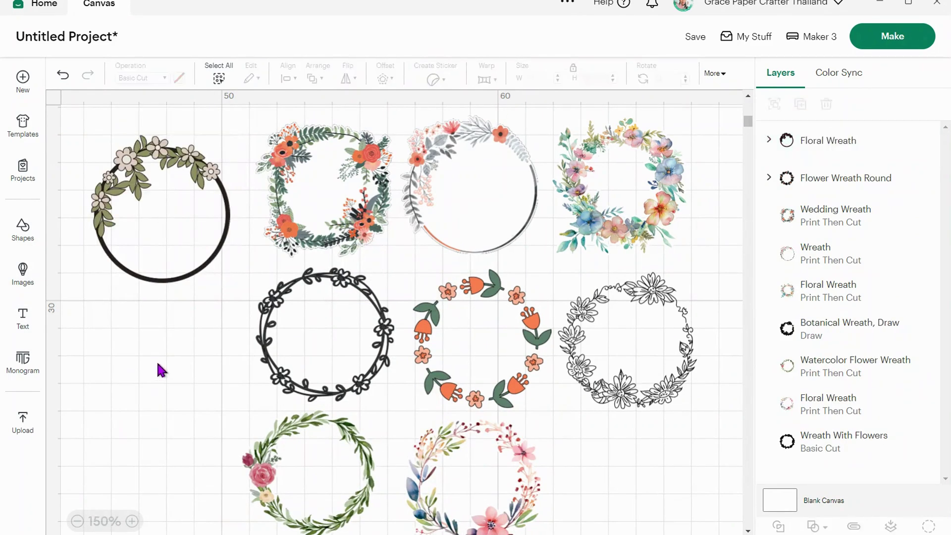
pyautogui.moveTo(188, 167); pyautogui.dragTo(656, 446)
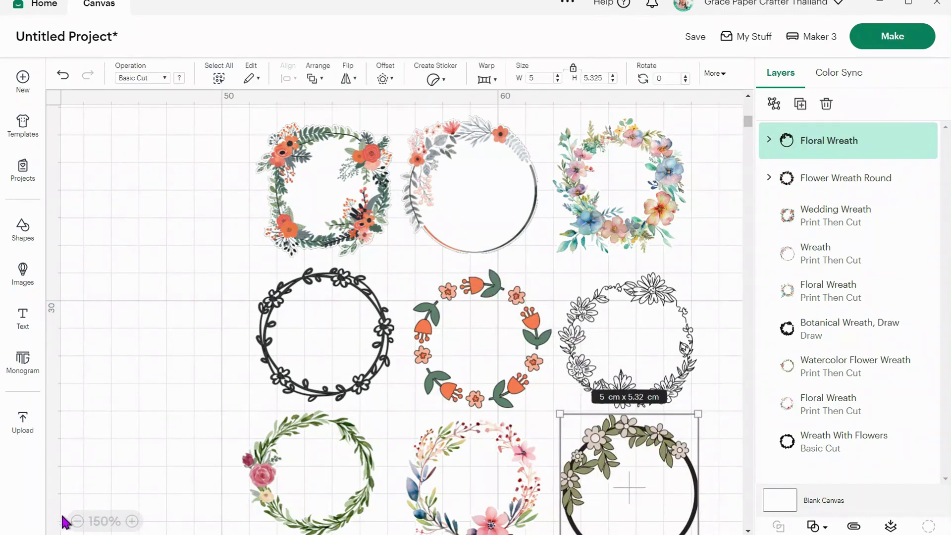
# - Select all nine wreaths and move the whole grid up and to the left, then deselect it
pyautogui.click(77, 521)
pyautogui.click(683, 477)
pyautogui.hotkey('ctrl', 'a')
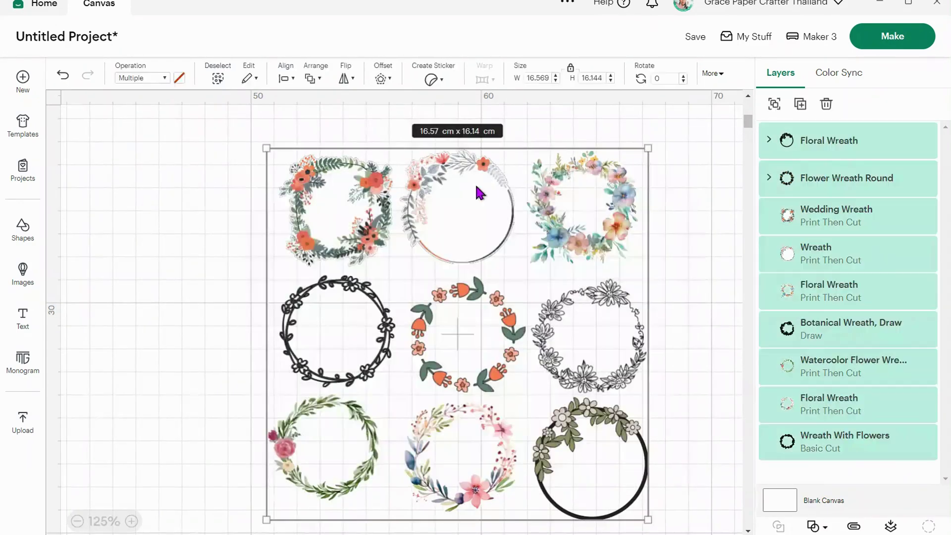
pyautogui.moveTo(474, 182); pyautogui.dragTo(422, 147)
pyautogui.click(649, 233)
pyautogui.rightClick(649, 234)
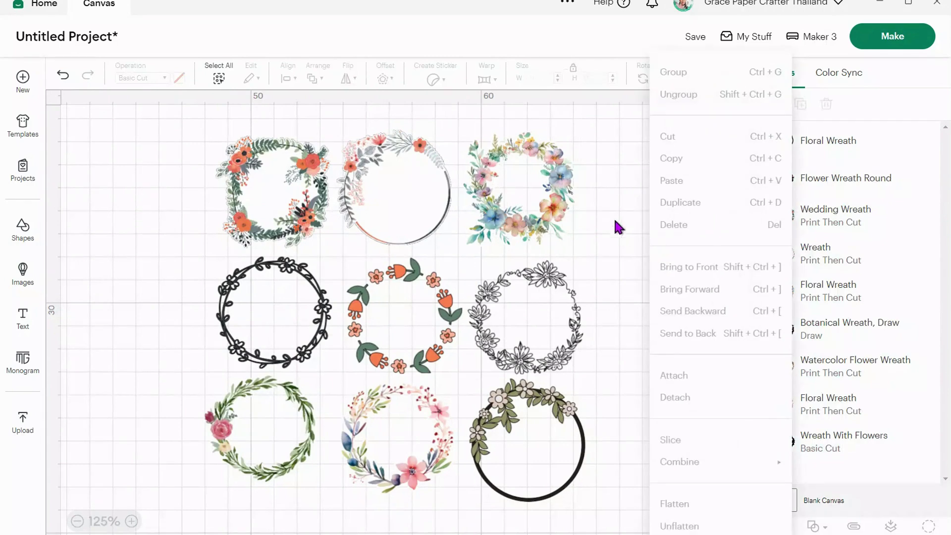
pyautogui.press('Escape')
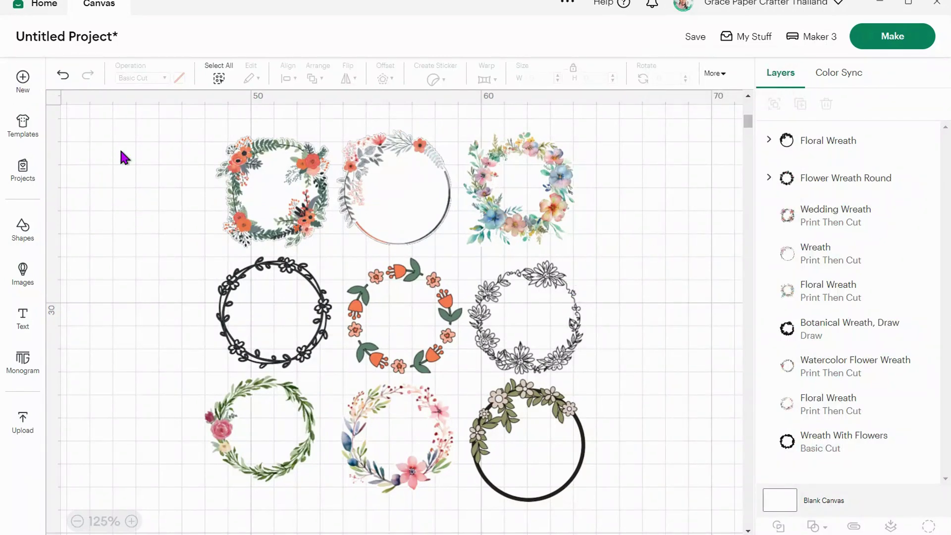
# - Check the operation type of each of the three wreaths in the first row
pyautogui.click(261, 168)
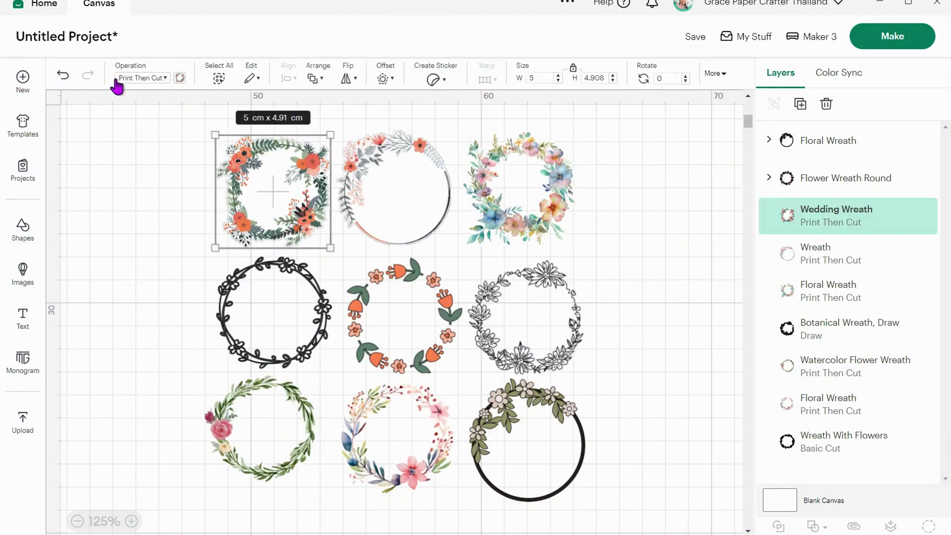
pyautogui.click(409, 143)
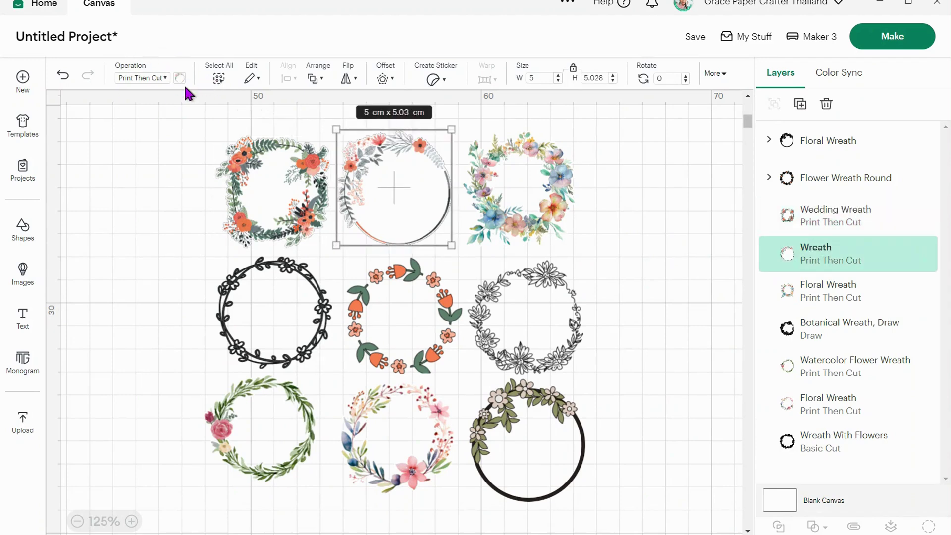
pyautogui.click(567, 153)
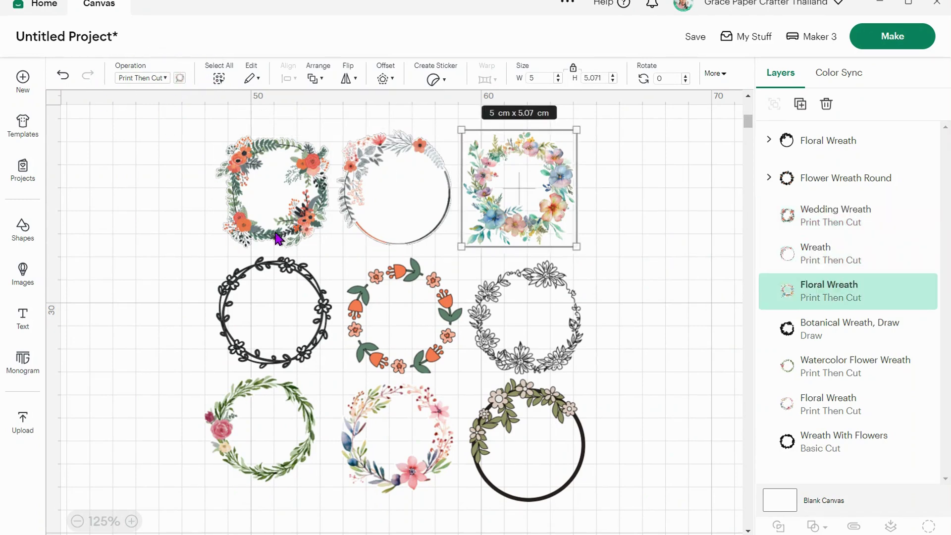
# - Change the operation of the black Wreath With Flowers and the orange-flowered Flower Wreath Round to Print Then Cut
pyautogui.click(297, 274)
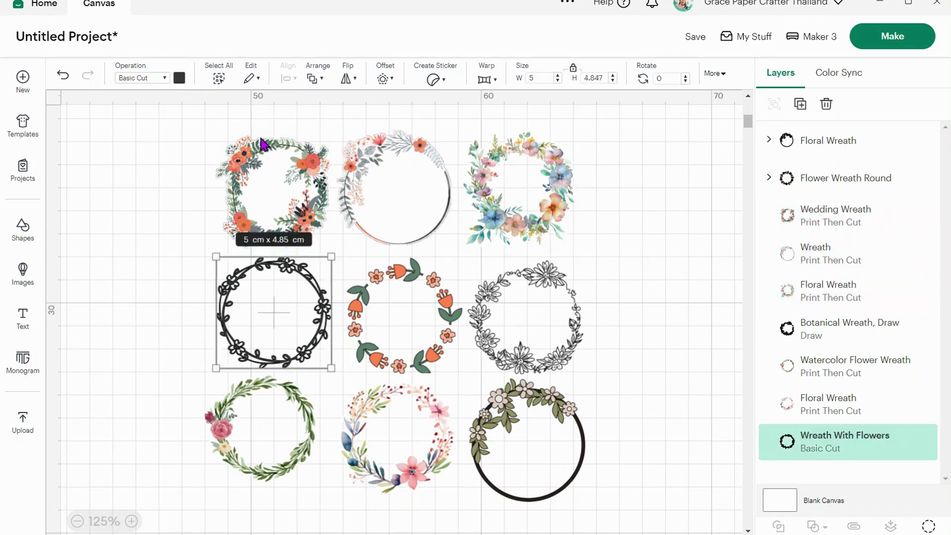
pyautogui.click(164, 79)
pyautogui.click(173, 366)
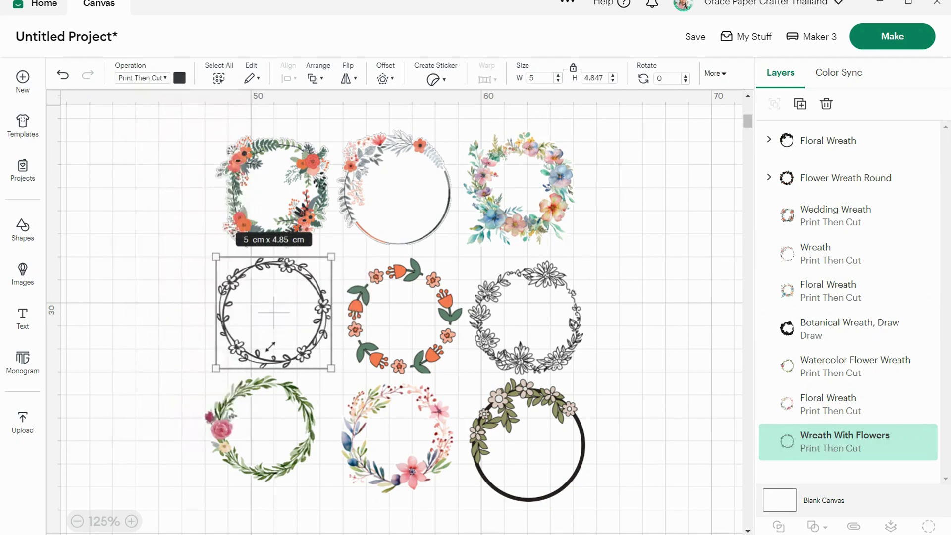
pyautogui.click(435, 293)
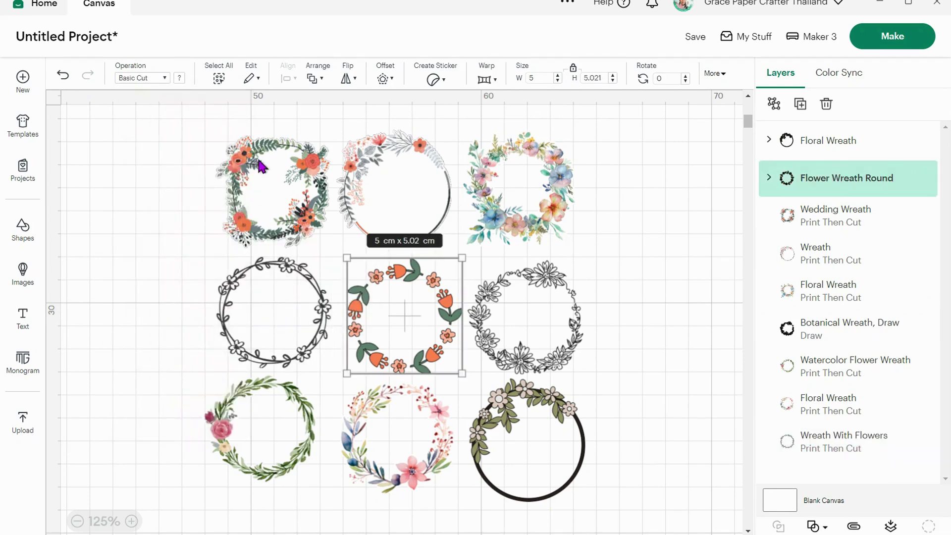
pyautogui.click(166, 79)
pyautogui.click(197, 371)
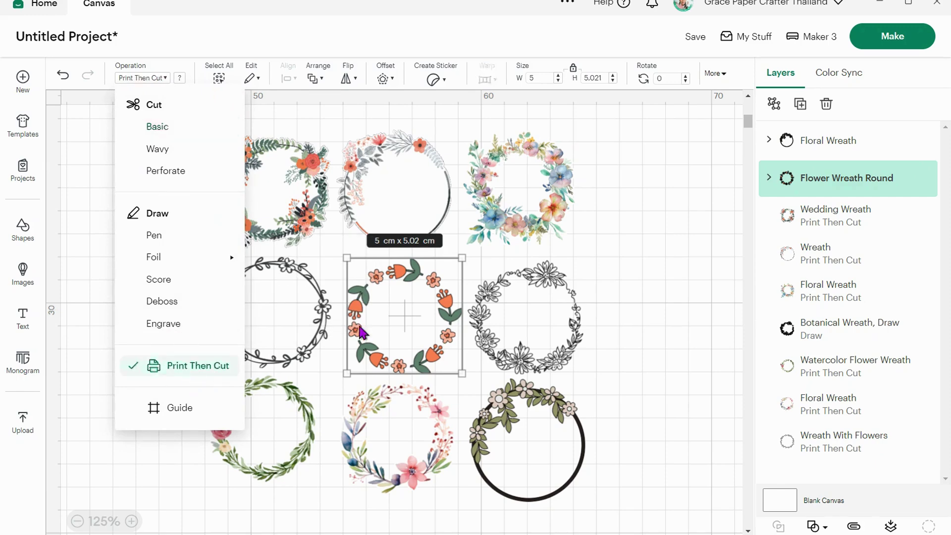
# - Change the Botanical Wreath's operation to Print Then Cut and shift the wreath slightly upward
pyautogui.click(563, 286)
pyautogui.click(163, 81)
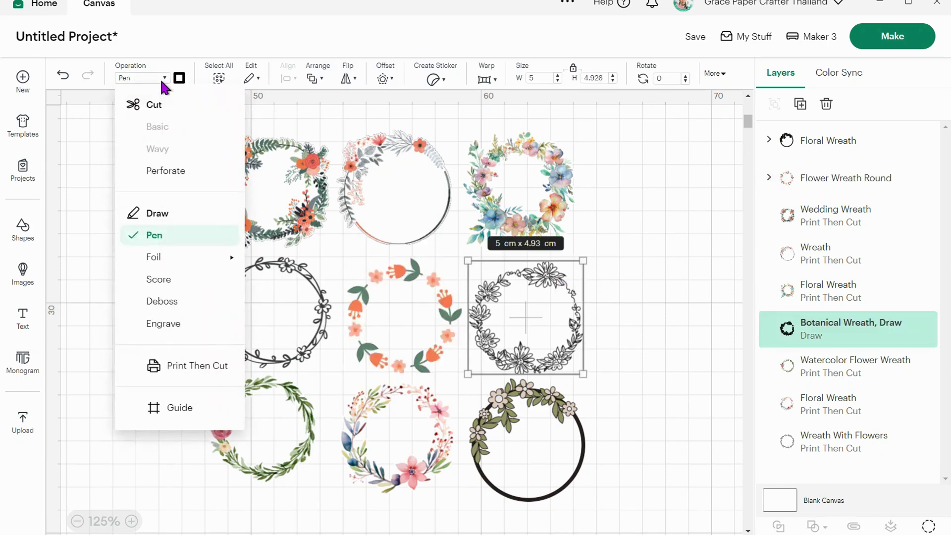
pyautogui.click(178, 372)
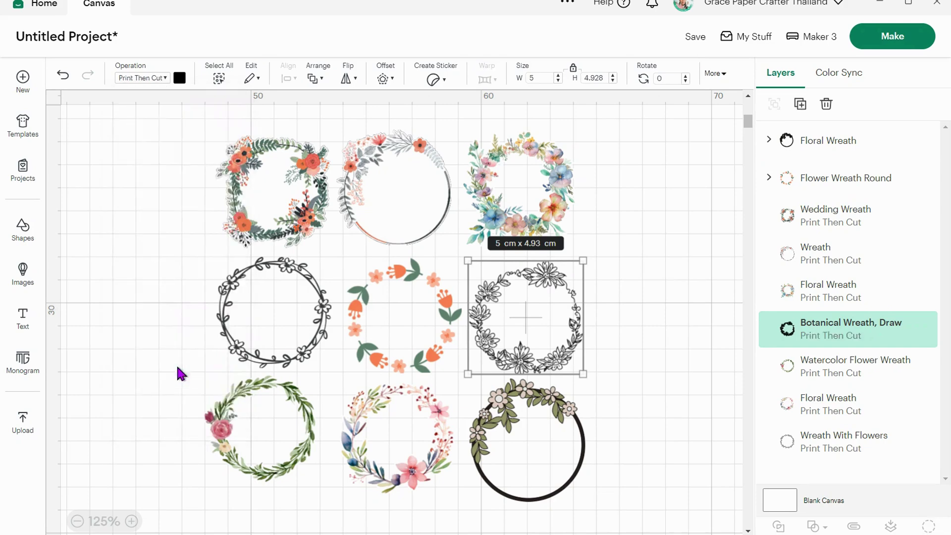
pyautogui.click(623, 273)
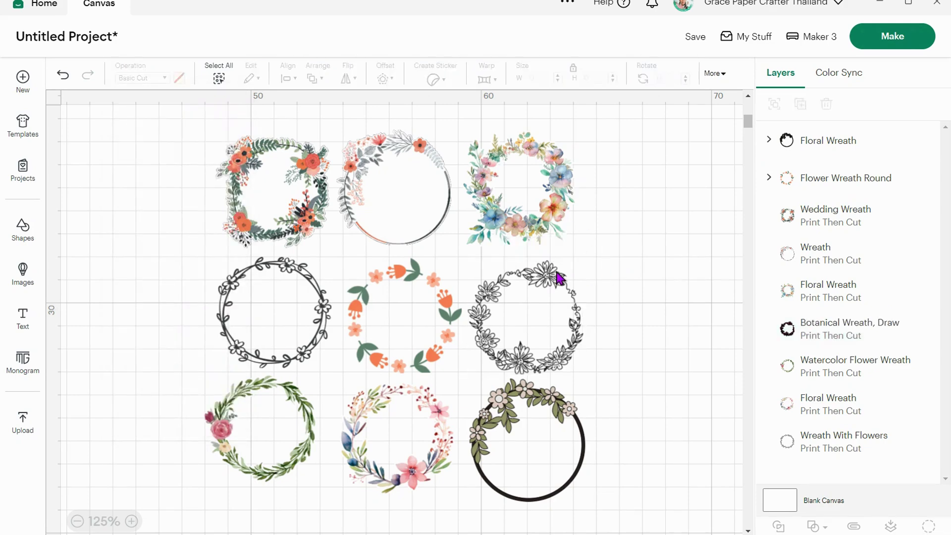
pyautogui.click(554, 279)
# - Check the operation types of the Watercolor Flower Wreath and the pink-flowered Floral Wreath
pyautogui.click(296, 400)
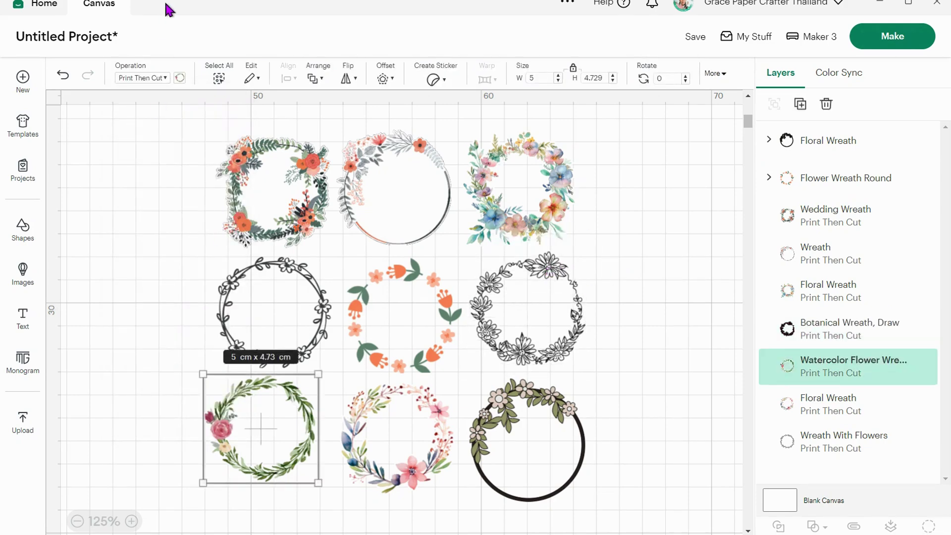
pyautogui.click(148, 79)
pyautogui.click(151, 79)
pyautogui.click(428, 407)
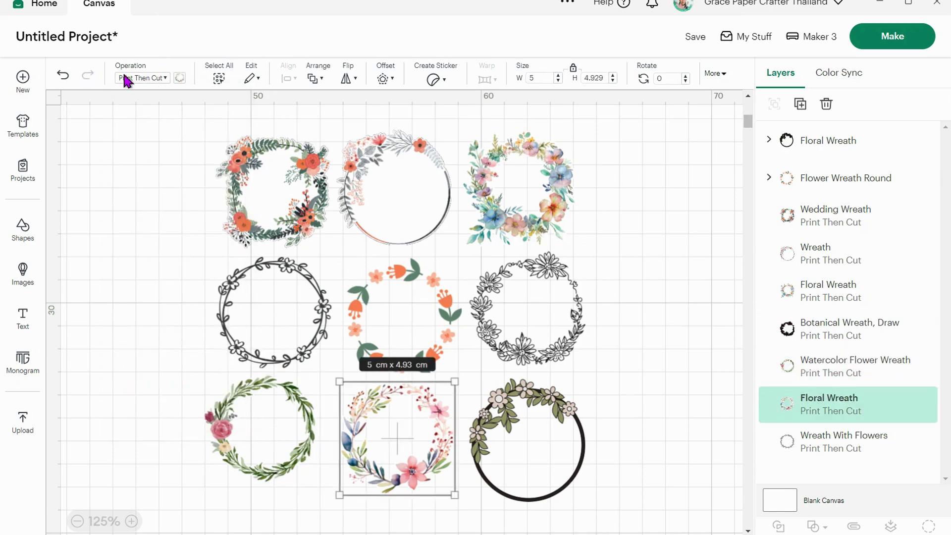
pyautogui.click(150, 79)
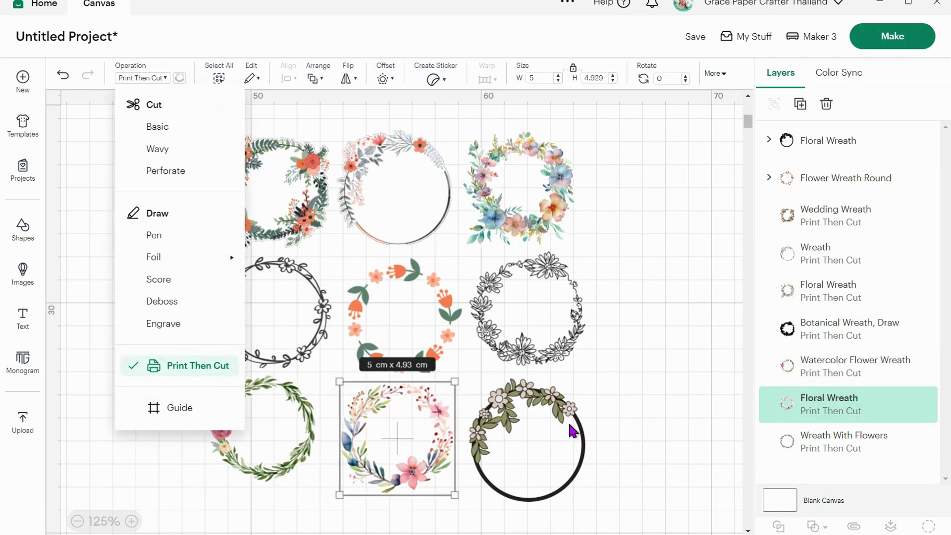
# - Change the operation of the Floral Wreath with the black ring to Print Then Cut, then deselect it
pyautogui.click(572, 430)
pyautogui.click(569, 428)
pyautogui.click(144, 80)
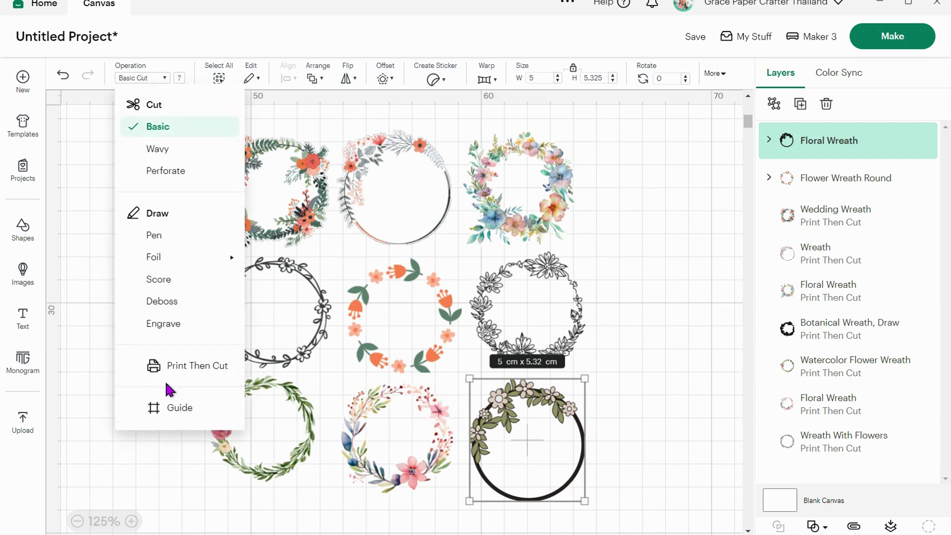
pyautogui.click(179, 366)
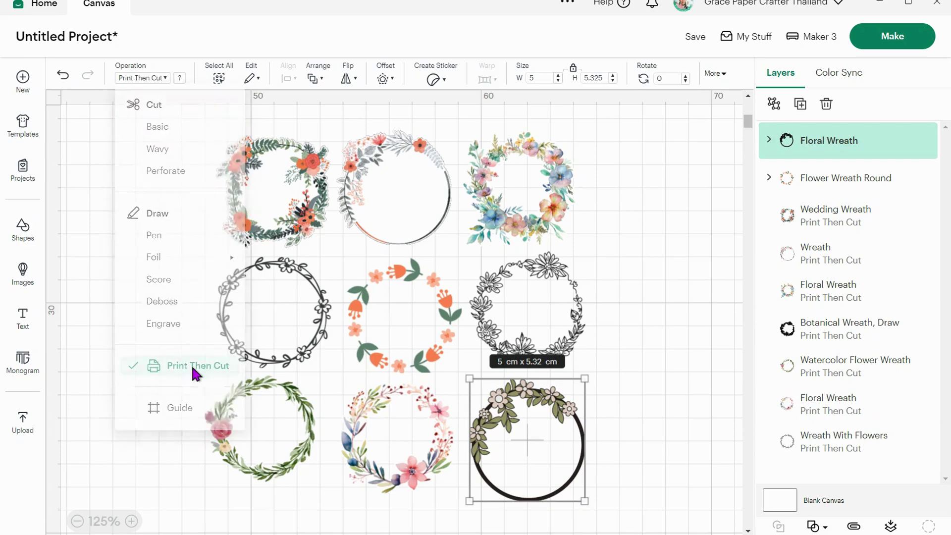
pyautogui.click(628, 316)
# - Examine the outer edges of the first-row wreaths up close, comparing those with and without a white border
pyautogui.click(299, 153)
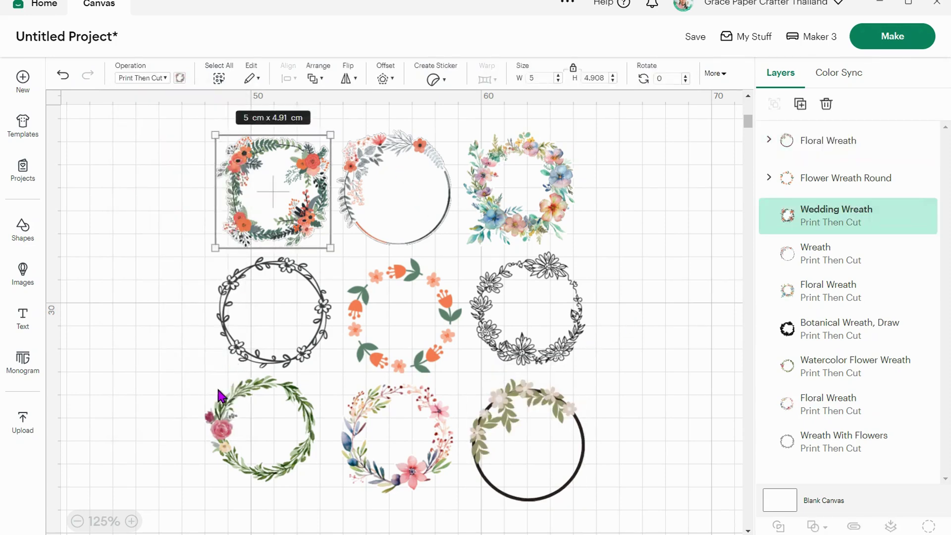
pyautogui.click(132, 521)
pyautogui.click(132, 521)
pyautogui.click(132, 521)
pyautogui.click(132, 521)
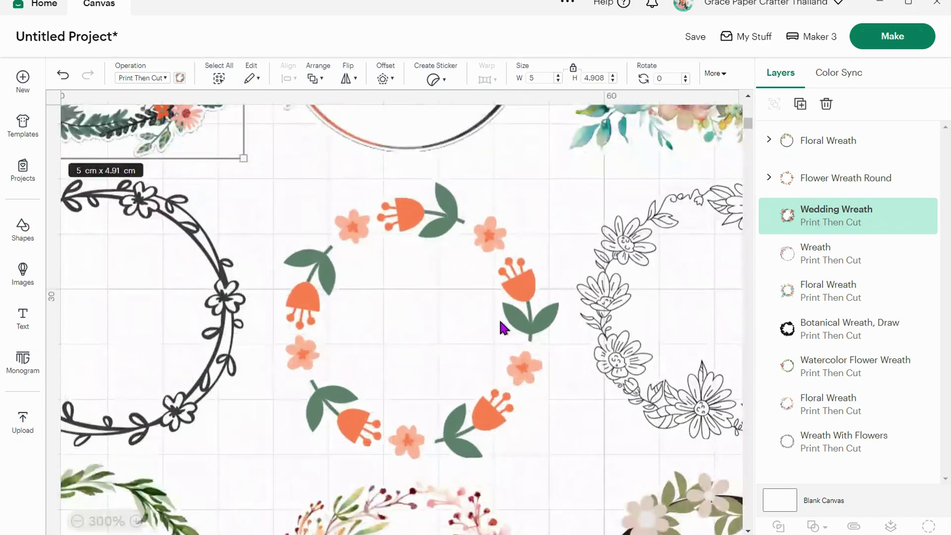
pyautogui.scroll(4, 502, 327)
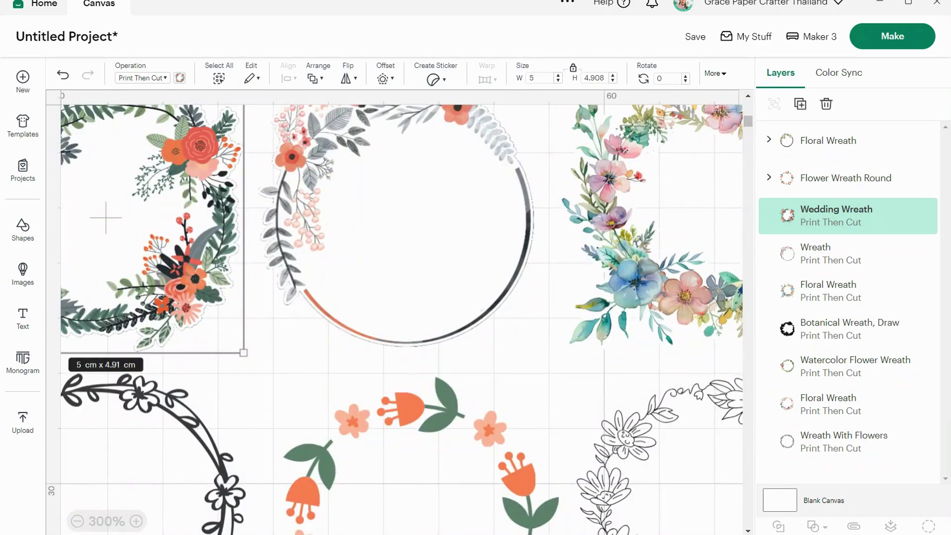
pyautogui.hscroll(-4, 105, 217)
pyautogui.click(136, 212)
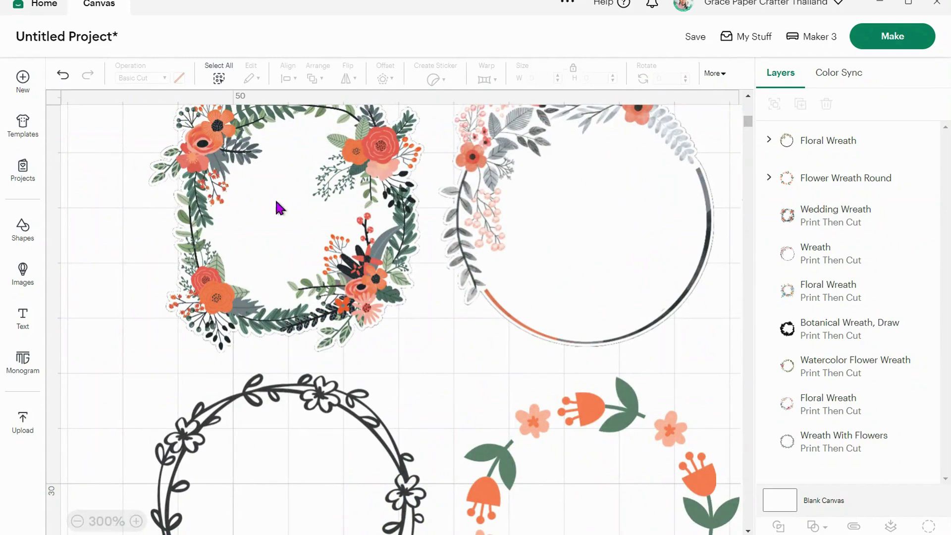
pyautogui.click(136, 521)
pyautogui.scroll(2, 639, 237)
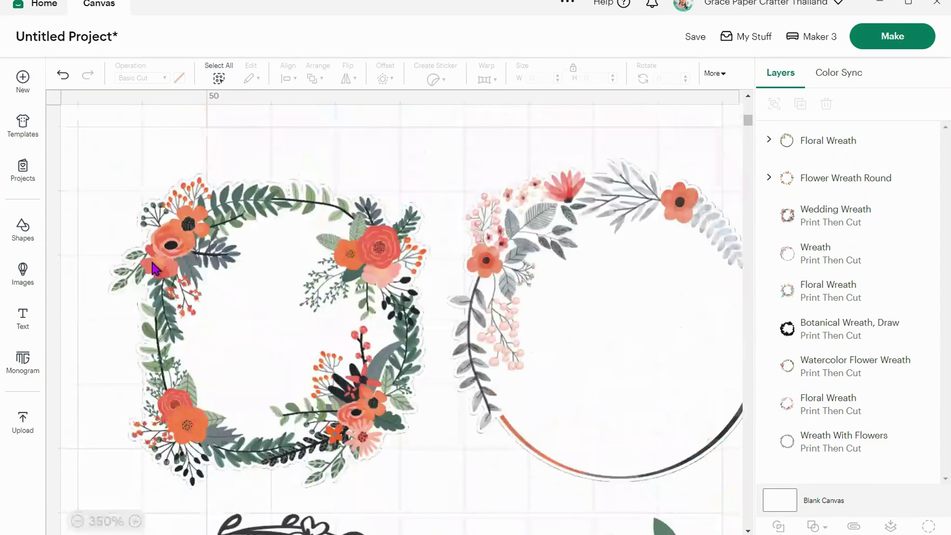
pyautogui.click(77, 521)
pyautogui.click(77, 521)
pyautogui.click(78, 521)
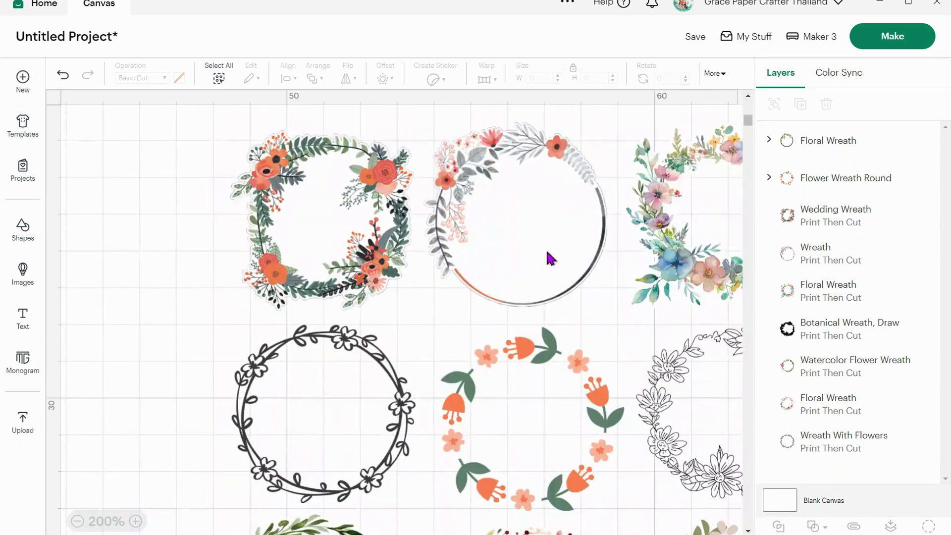
pyautogui.hscroll(5, 396, 312)
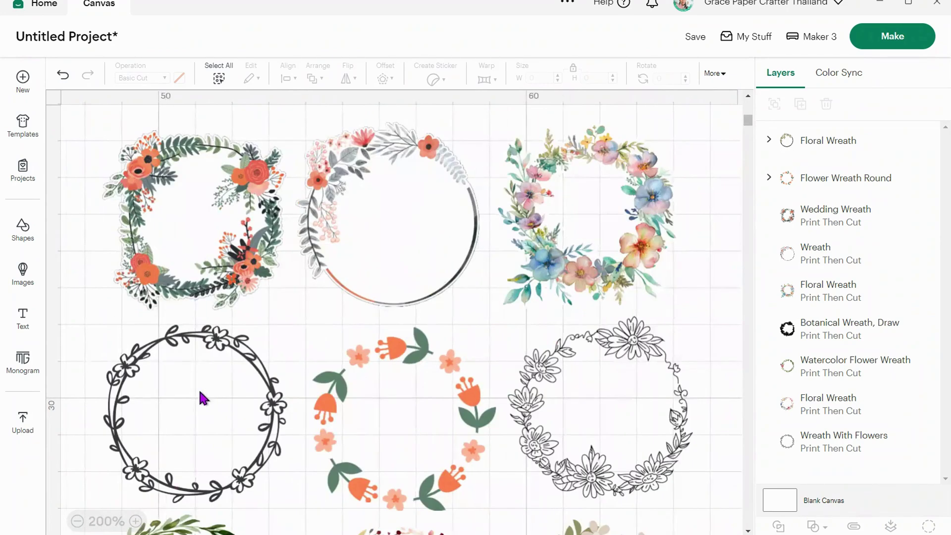
# - Add a 0.15 cm offset with rounded corners around the black Wreath With Flowers
pyautogui.click(231, 353)
pyautogui.scroll(-3, 227, 320)
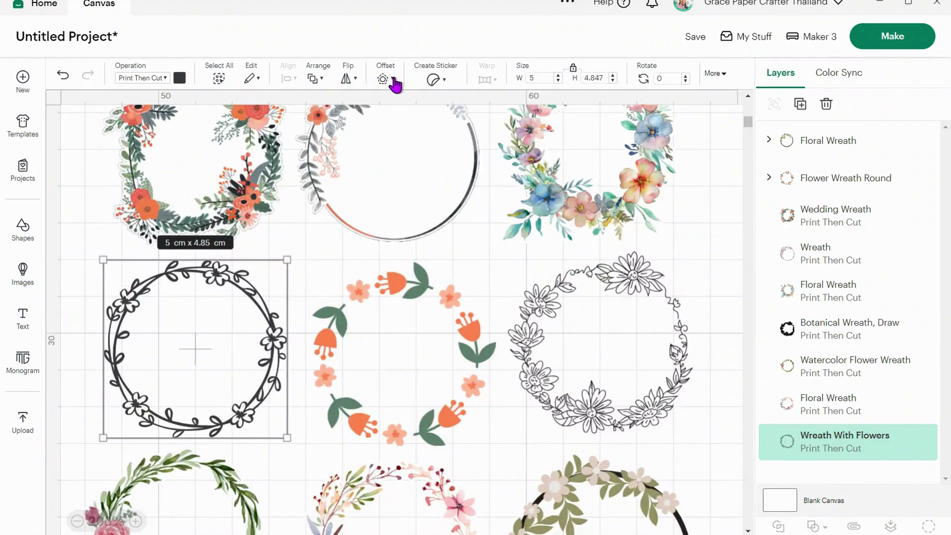
pyautogui.click(388, 79)
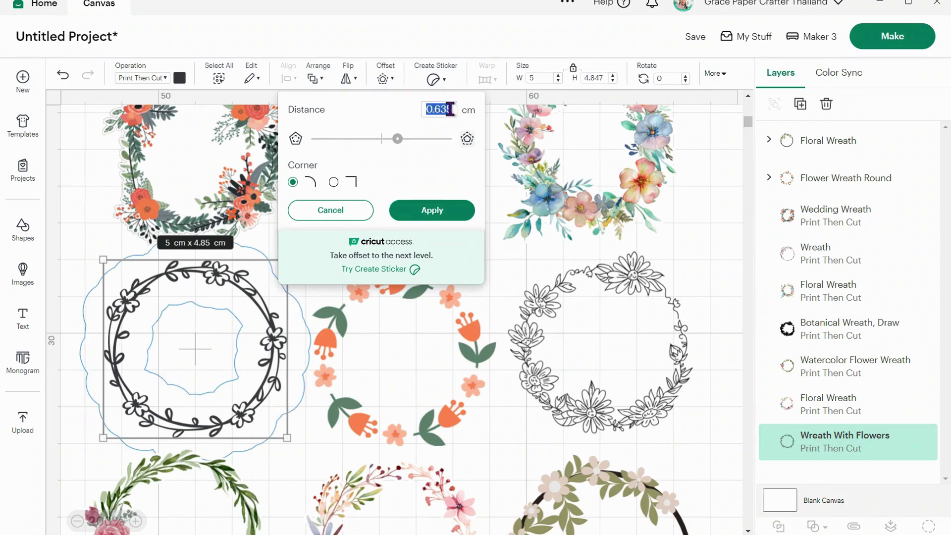
pyautogui.write('0.')
pyautogui.click(422, 213)
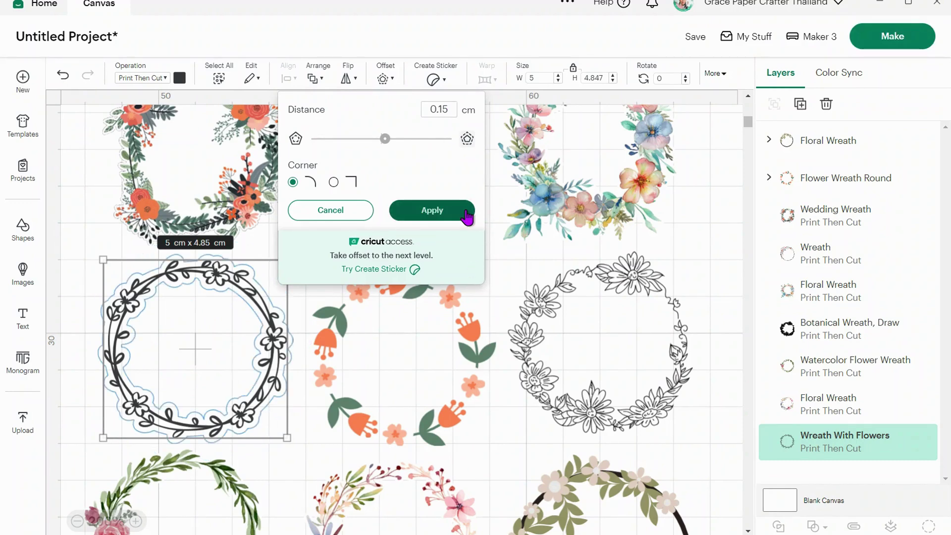
pyautogui.click(466, 216)
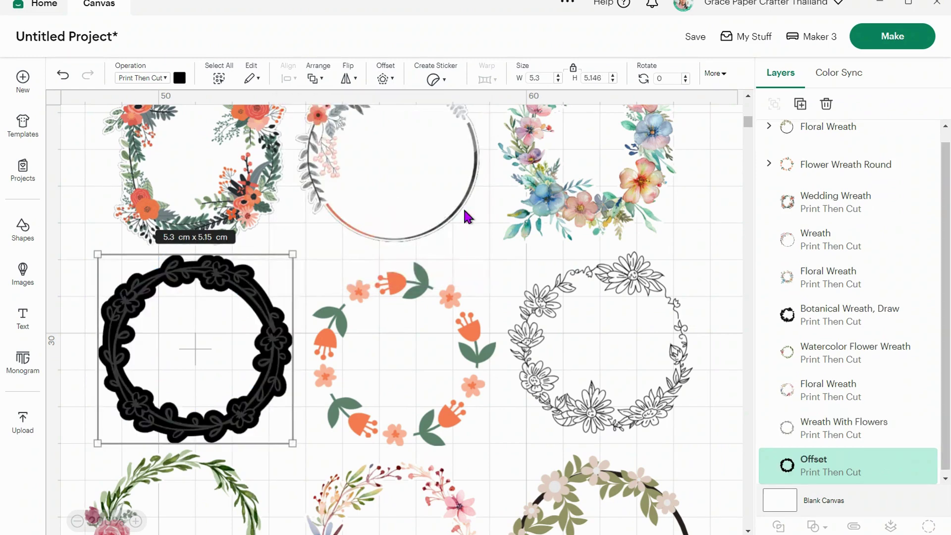
# - Try white for the black wreath's offset, then colour the offset light yellow
pyautogui.click(180, 78)
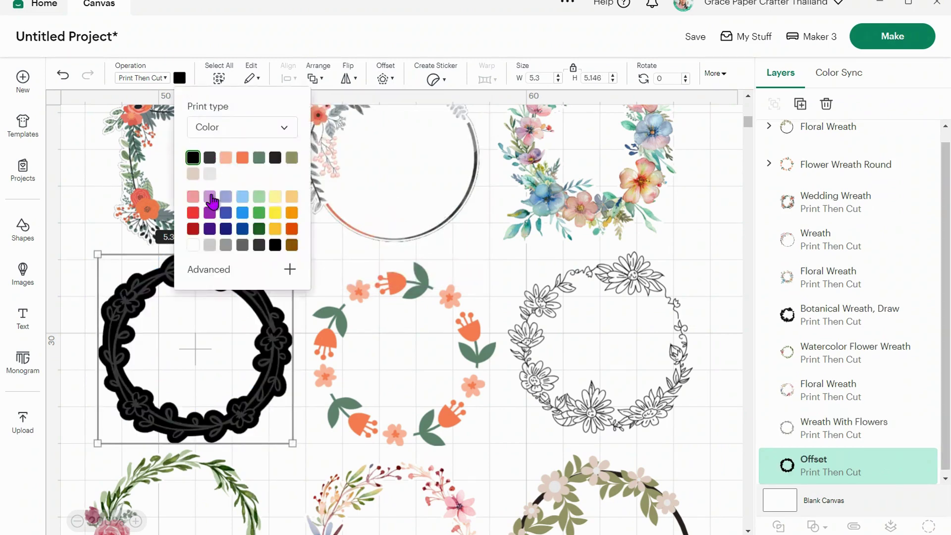
pyautogui.click(193, 246)
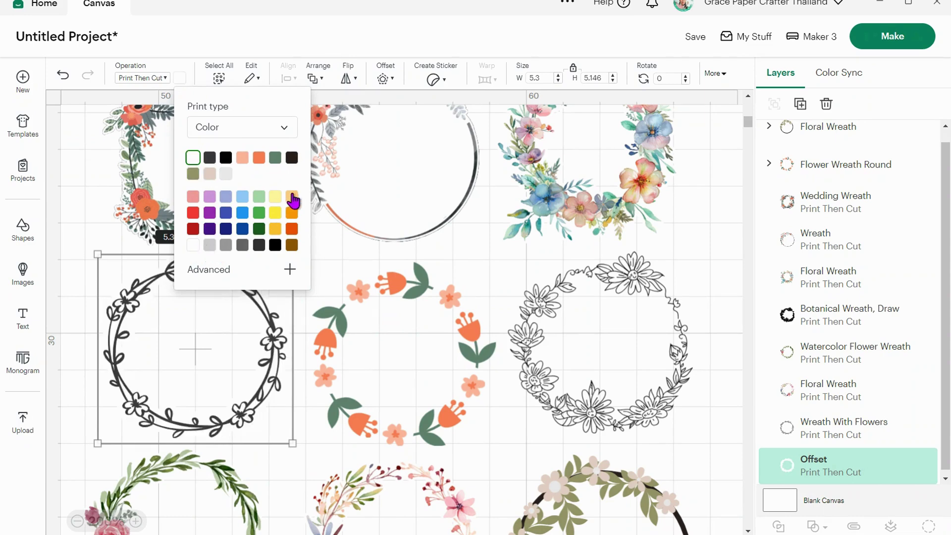
pyautogui.click(275, 198)
pyautogui.scroll(-2, 115, 278)
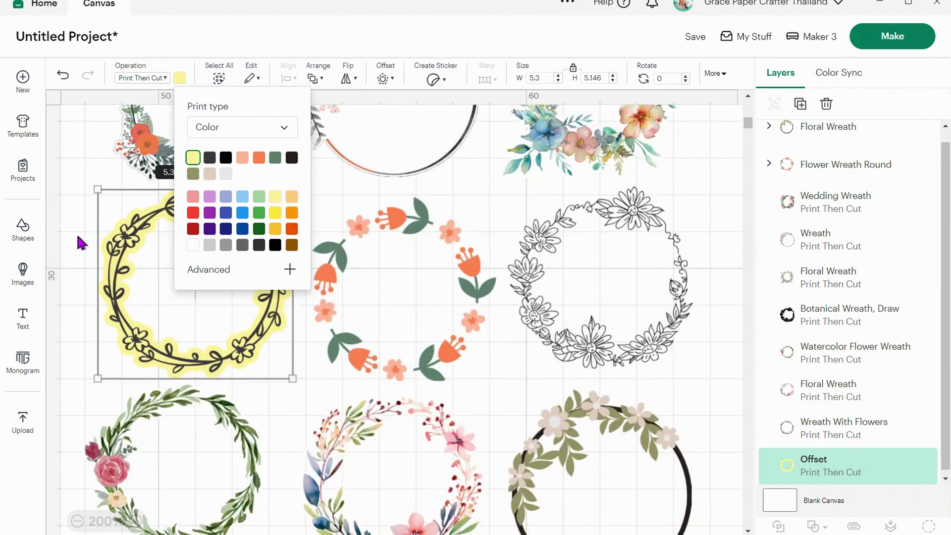
# - Select the black wreath together with its yellow offset and flatten them into one printable image
pyautogui.click(81, 242)
pyautogui.moveTo(86, 207); pyautogui.dragTo(144, 301)
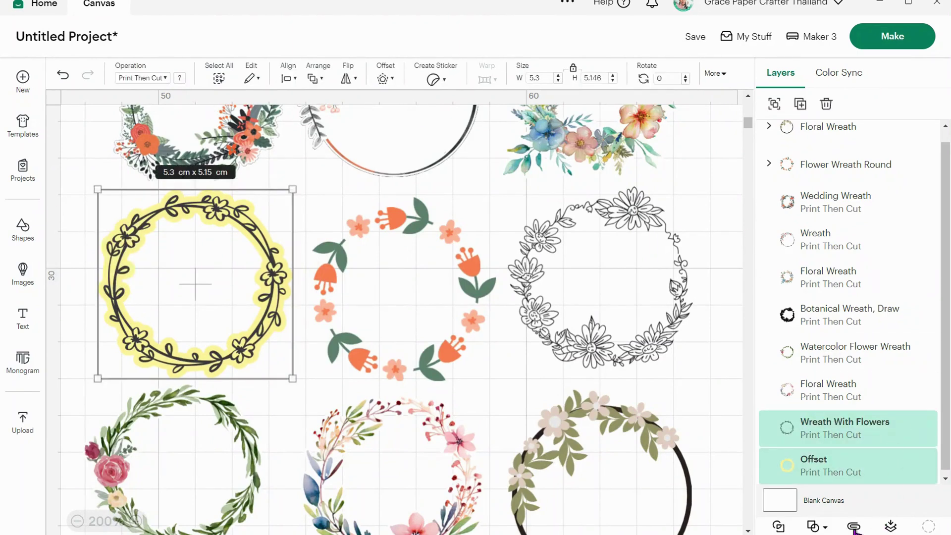
pyautogui.click(889, 526)
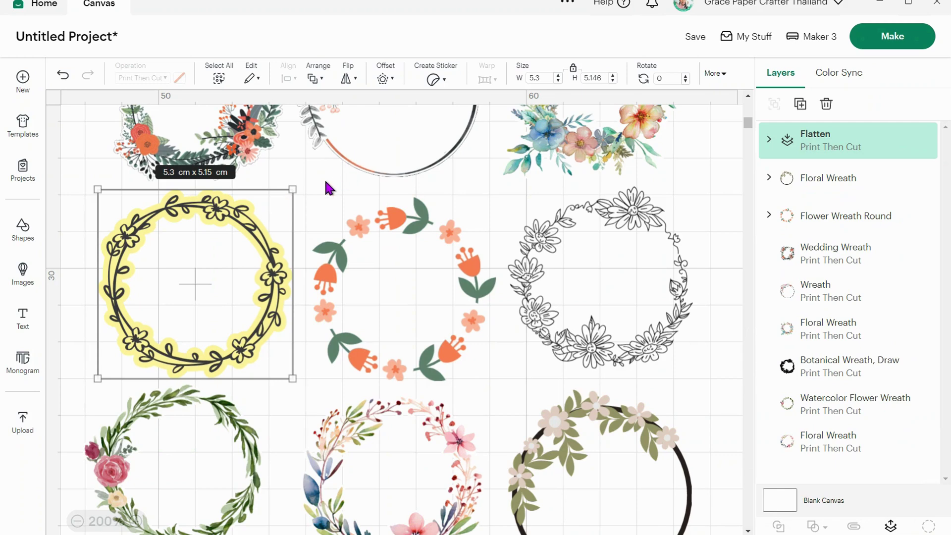
# - Add a welded 0.15 cm offset around the orange-flowered Flower Wreath Round and colour it light periwinkle blue
pyautogui.click(391, 223)
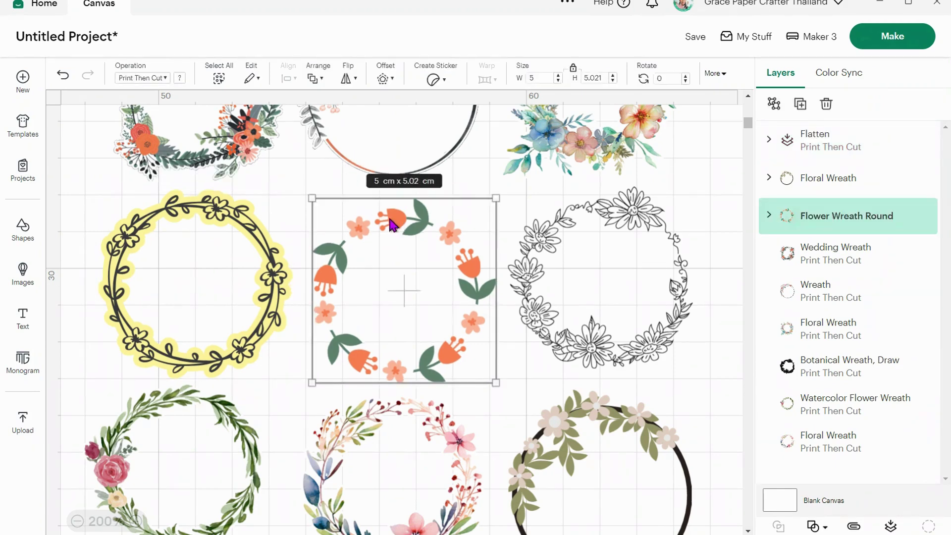
pyautogui.click(383, 79)
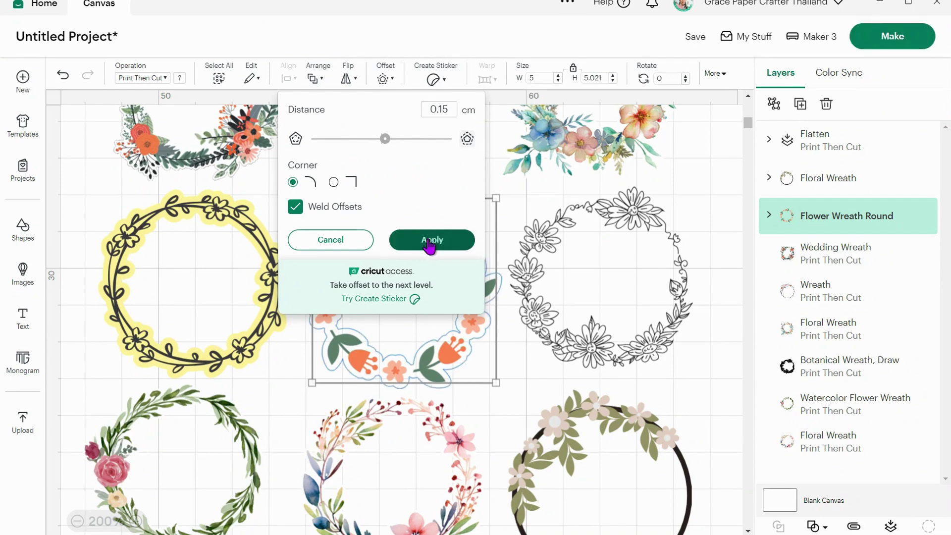
pyautogui.click(429, 240)
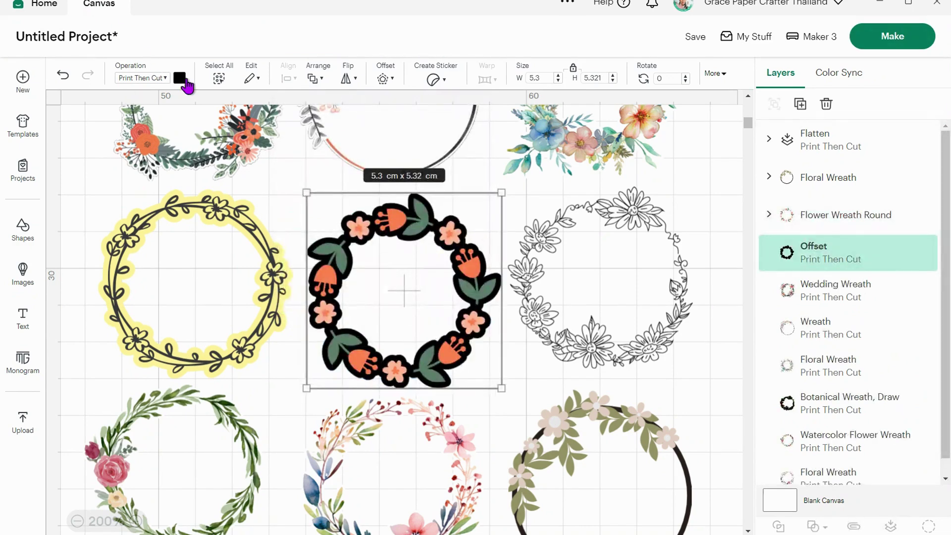
pyautogui.click(181, 80)
pyautogui.click(225, 197)
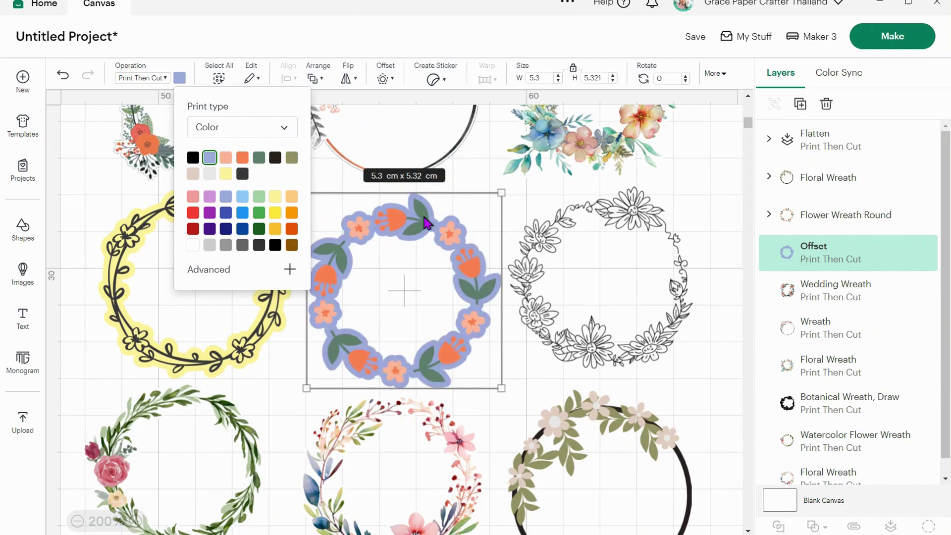
# - Select the orange-flowered Flower Wreath Round together with its periwinkle offset and flatten them into one printable image
pyautogui.click(482, 176)
pyautogui.click(534, 210)
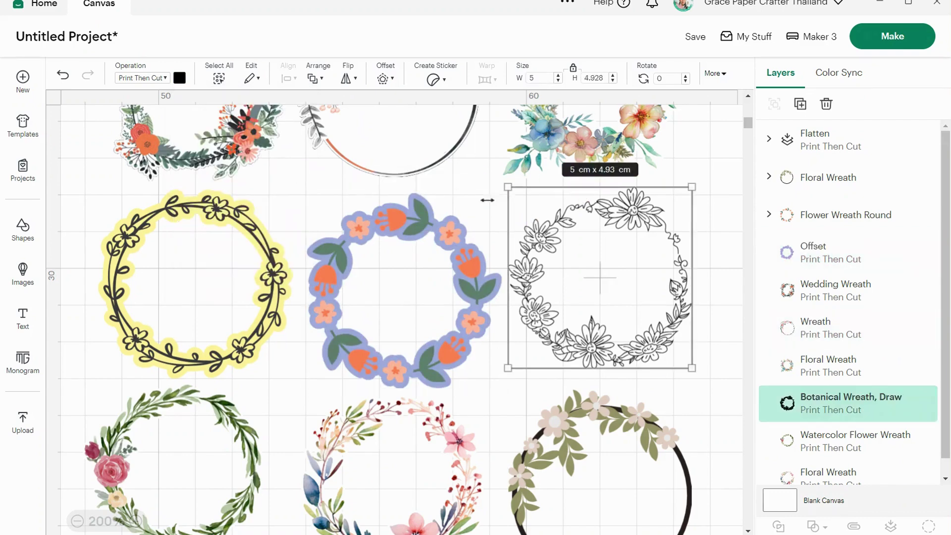
pyautogui.click(474, 196)
pyautogui.moveTo(475, 195); pyautogui.dragTo(413, 274)
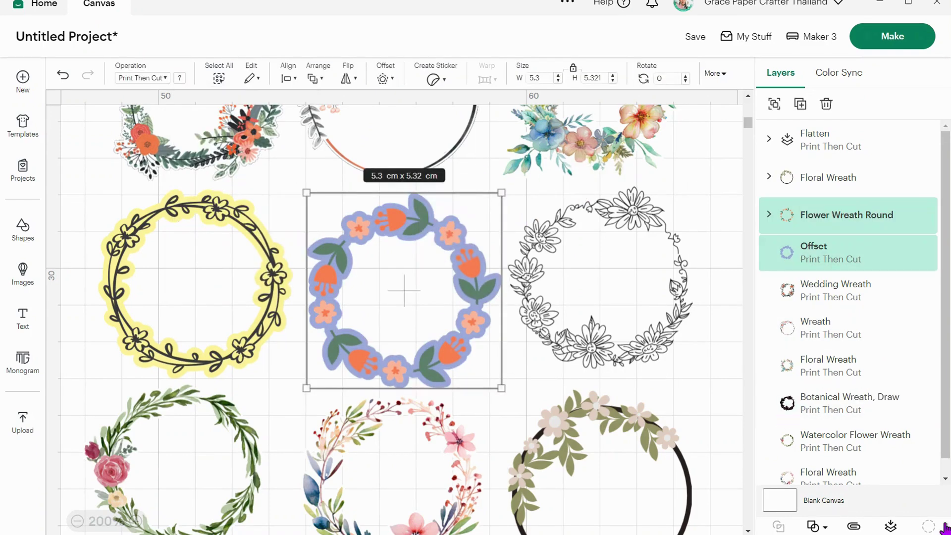
pyautogui.click(890, 527)
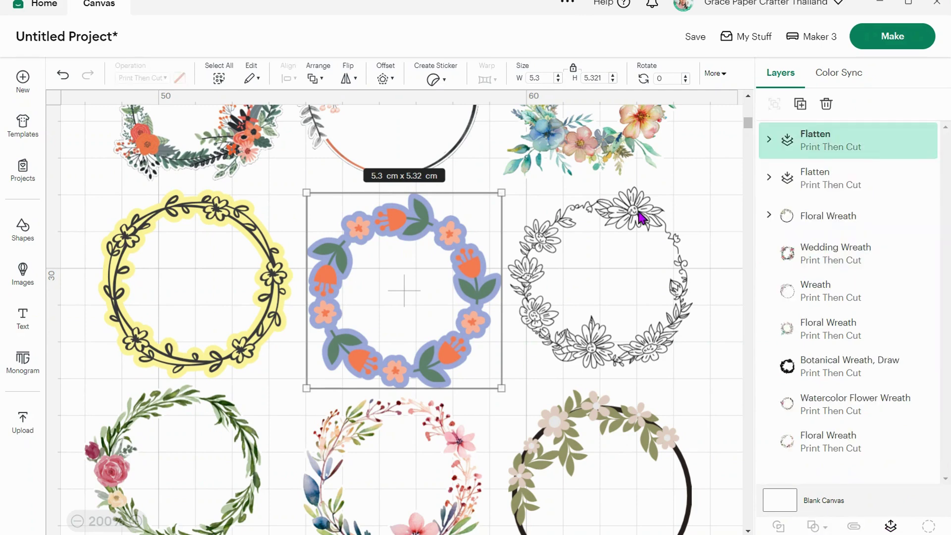
# - Move the black Botanical Wreath slightly to the right and add a 0.15 cm offset with rounded corners around it
pyautogui.moveTo(641, 218); pyautogui.dragTo(651, 218)
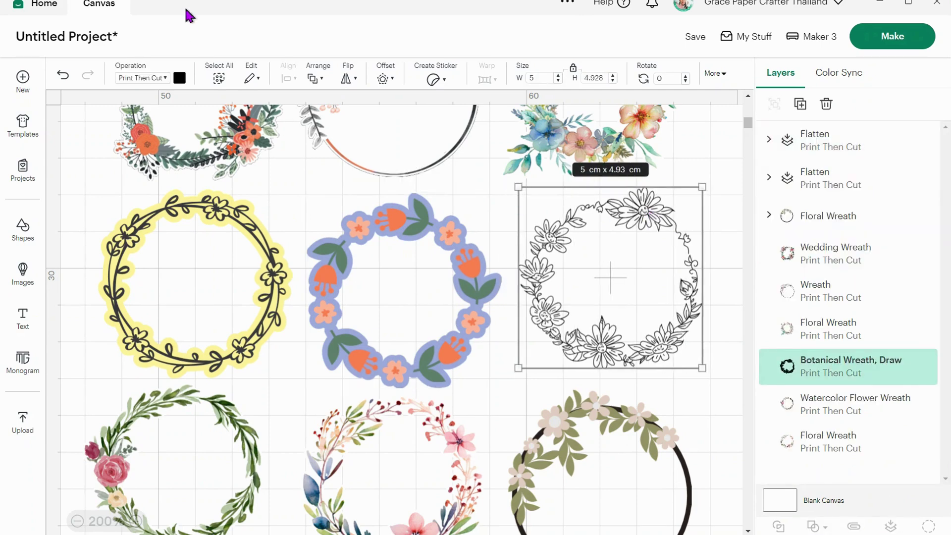
pyautogui.click(384, 80)
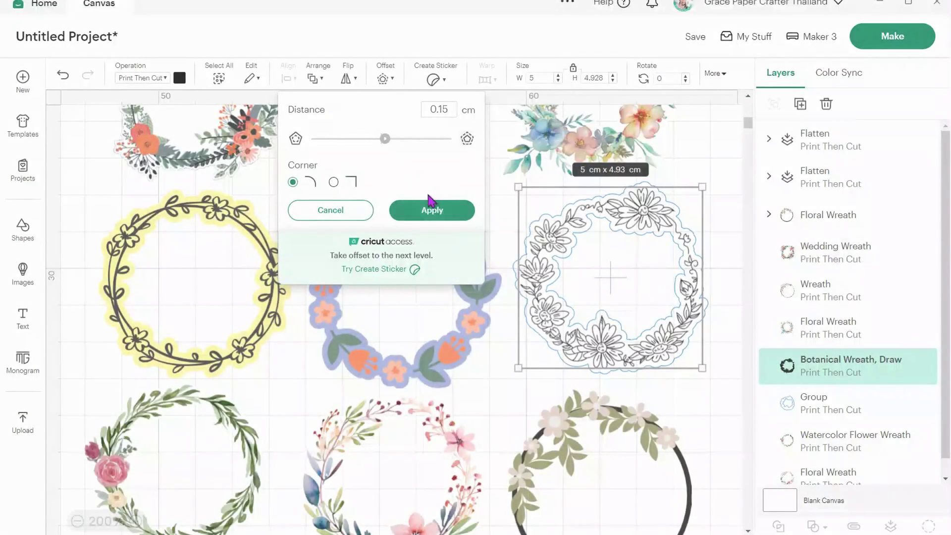
pyautogui.click(429, 210)
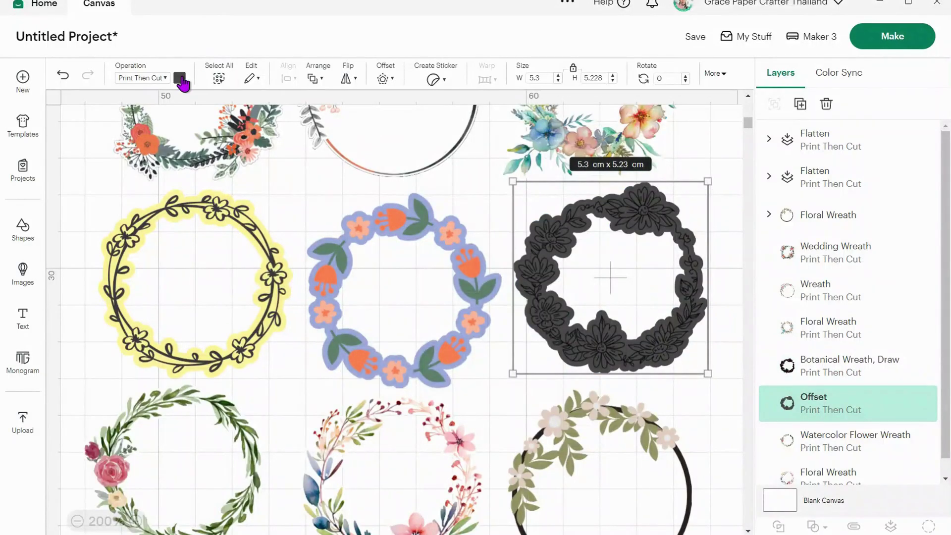
# - Colour the Botanical Wreath's offset light peach and flatten the wreath and offset together
pyautogui.click(179, 79)
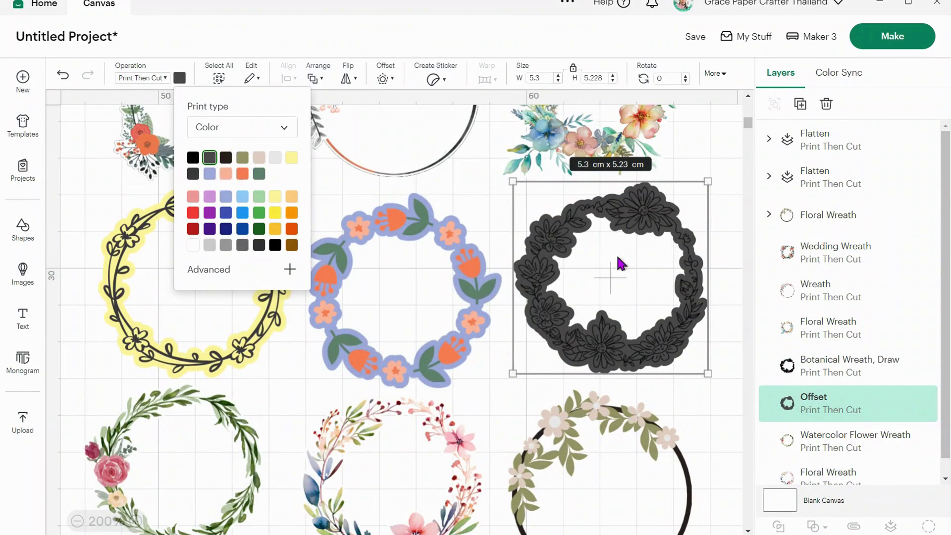
pyautogui.click(228, 173)
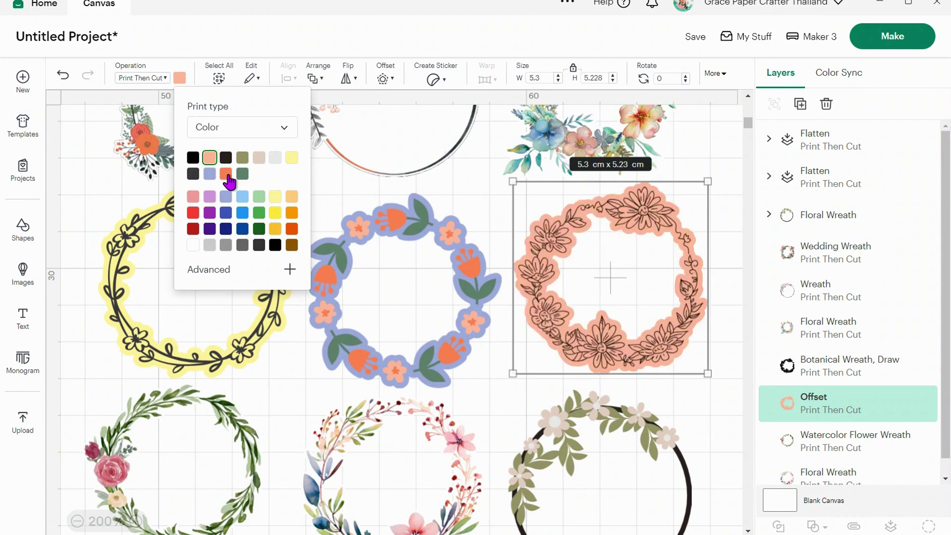
pyautogui.click(709, 155)
pyautogui.moveTo(722, 241); pyautogui.dragTo(658, 279)
pyautogui.click(891, 526)
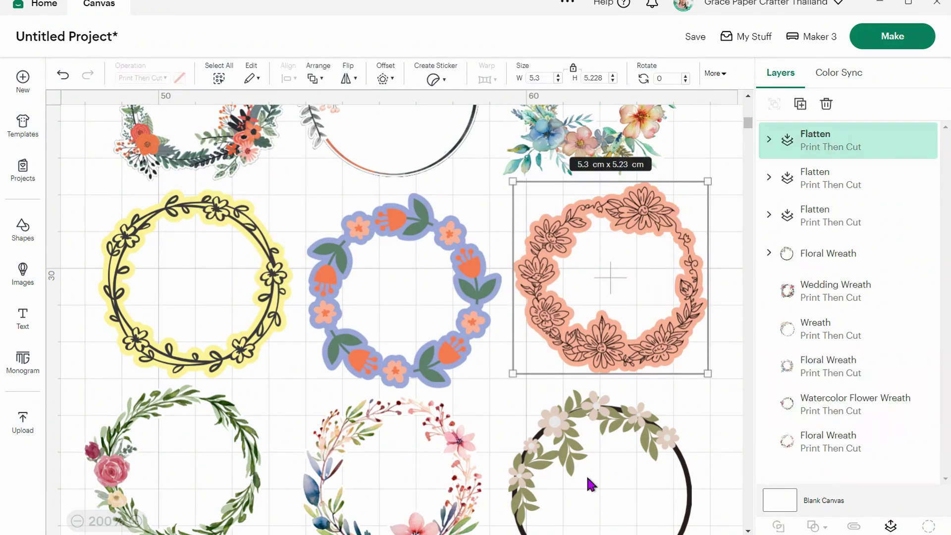
# - Add a welded 0.15 cm offset with rounded corners around the black ring Floral Wreath with beige flowers
pyautogui.scroll(-3, 119, 351)
pyautogui.click(218, 290)
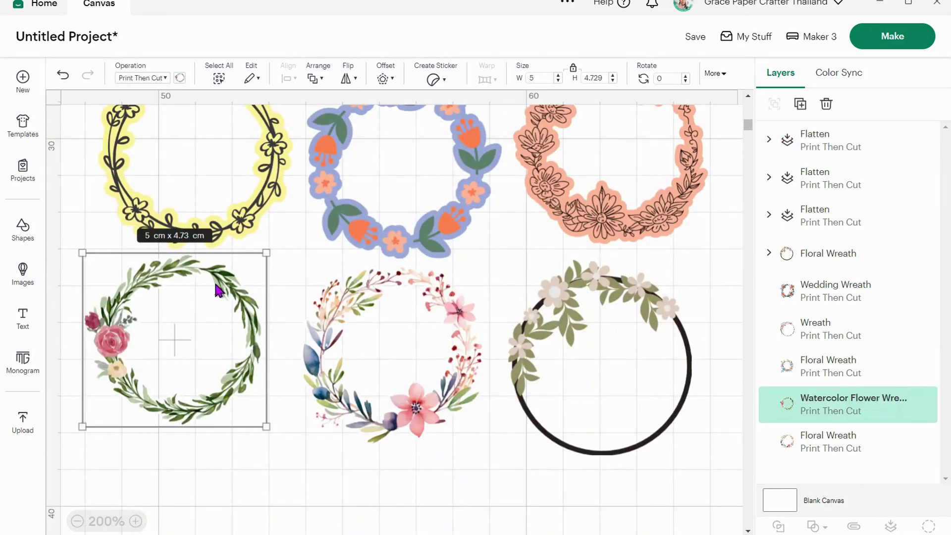
pyautogui.click(372, 311)
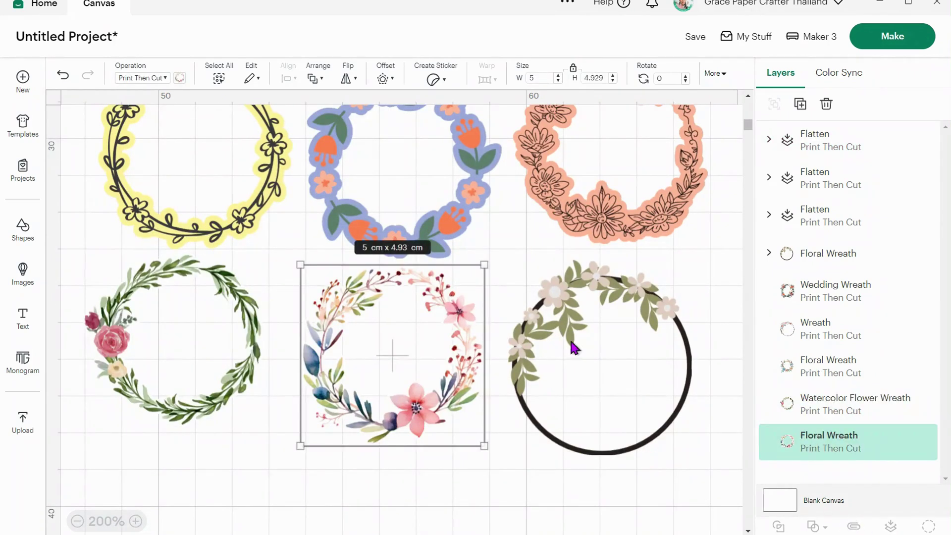
pyautogui.click(601, 330)
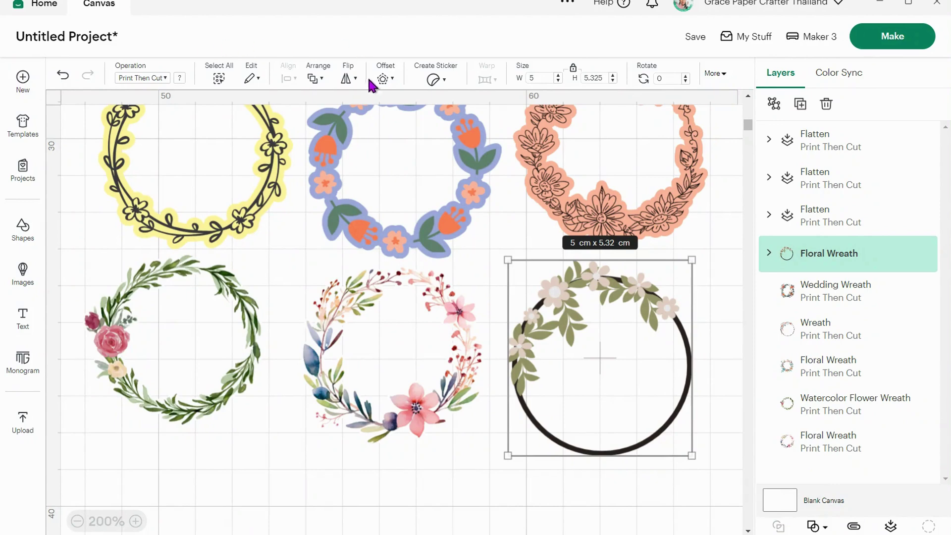
pyautogui.click(383, 79)
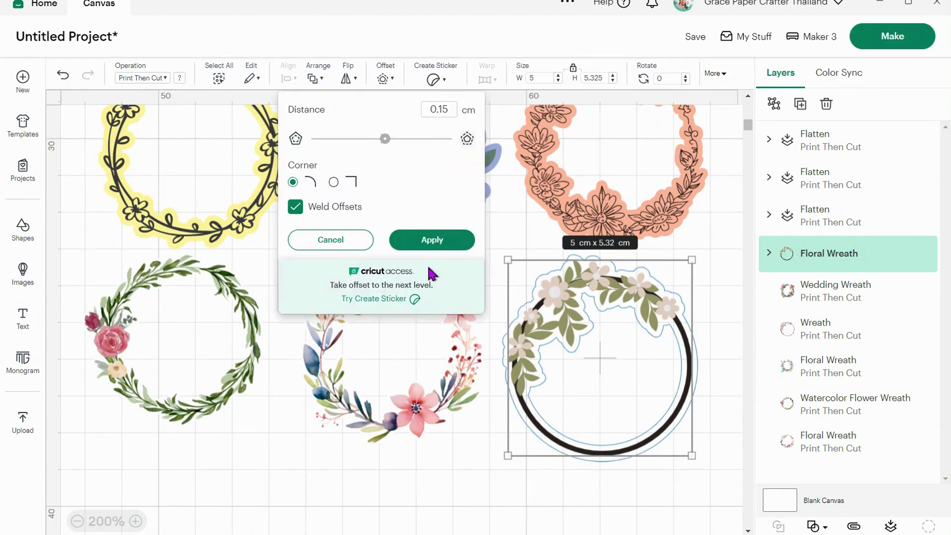
pyautogui.click(434, 240)
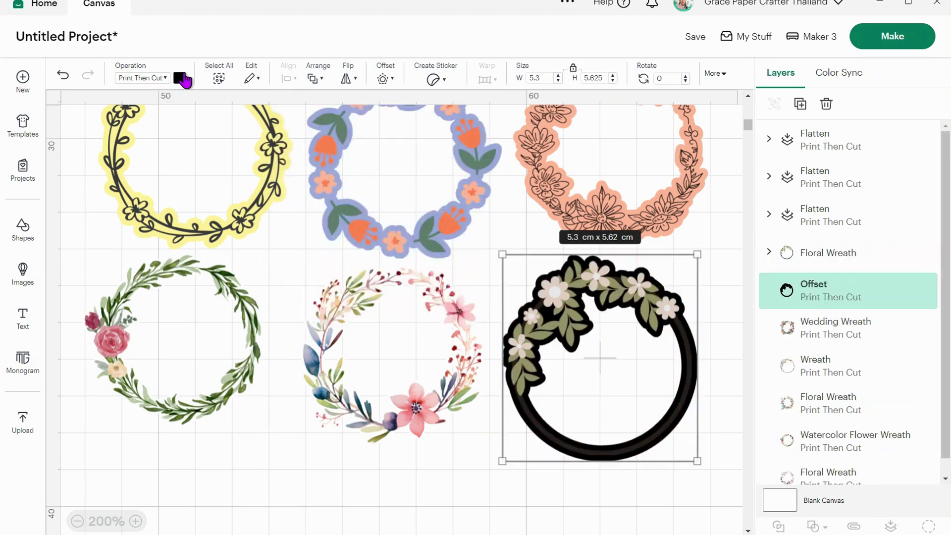
# - Try olive, orange, beige, green and light yellow for the black ring wreath's offset, and colour it light grey
pyautogui.click(180, 78)
pyautogui.click(209, 158)
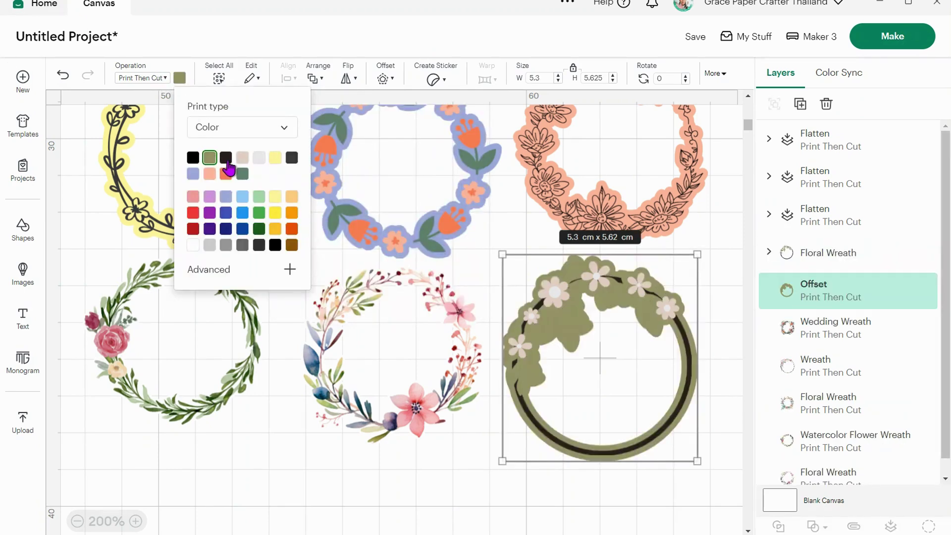
pyautogui.click(259, 158)
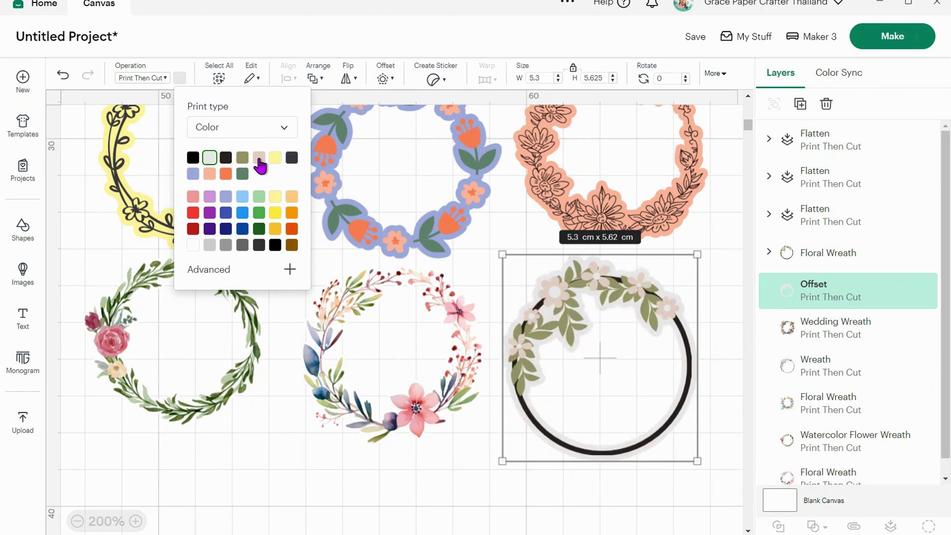
pyautogui.click(276, 158)
pyautogui.click(227, 174)
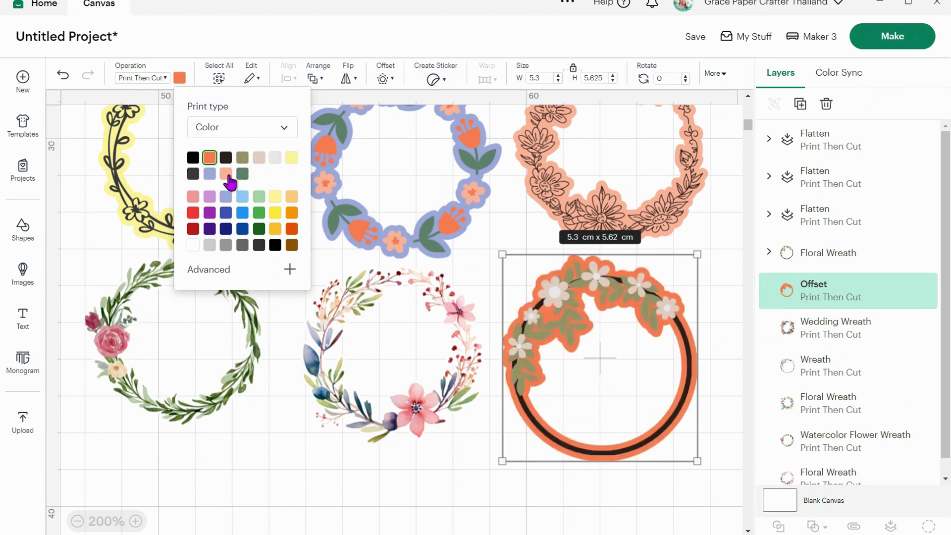
pyautogui.click(258, 159)
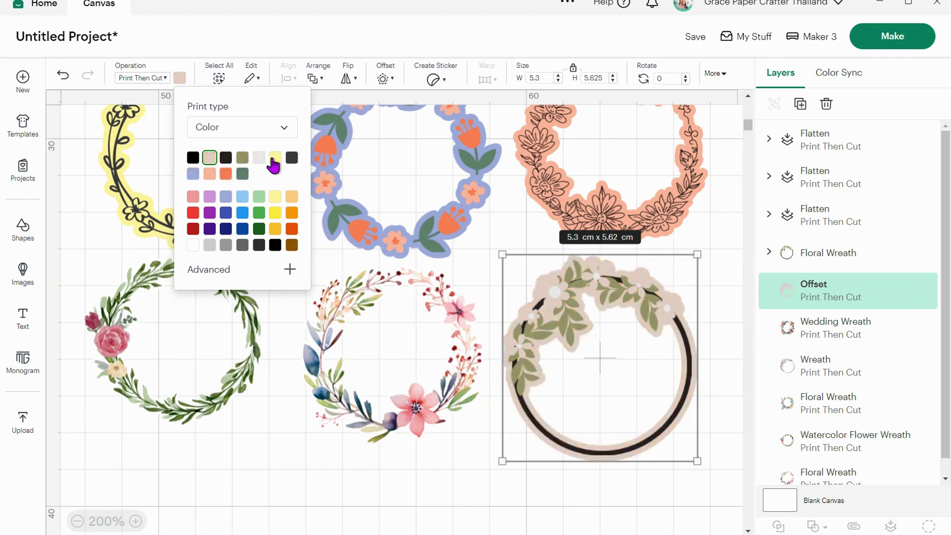
pyautogui.click(242, 174)
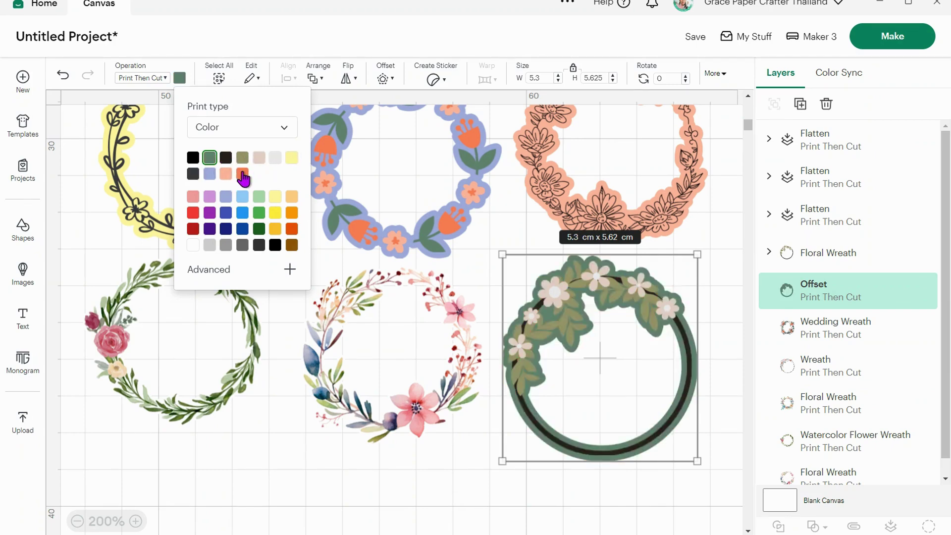
pyautogui.click(292, 158)
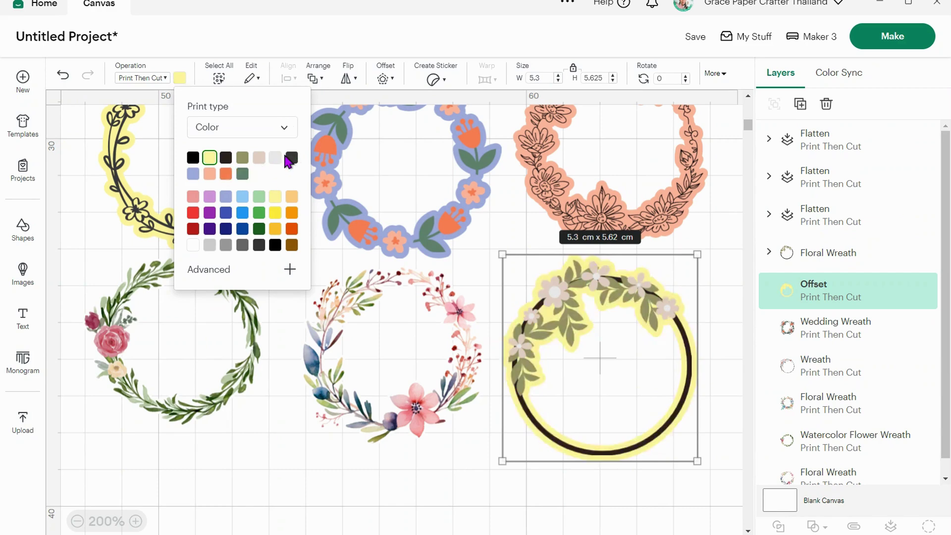
# - Select the black ring wreath together with its light grey offset and flatten them into one printable image
pyautogui.moveTo(693, 471); pyautogui.dragTo(600, 369)
pyautogui.click(889, 527)
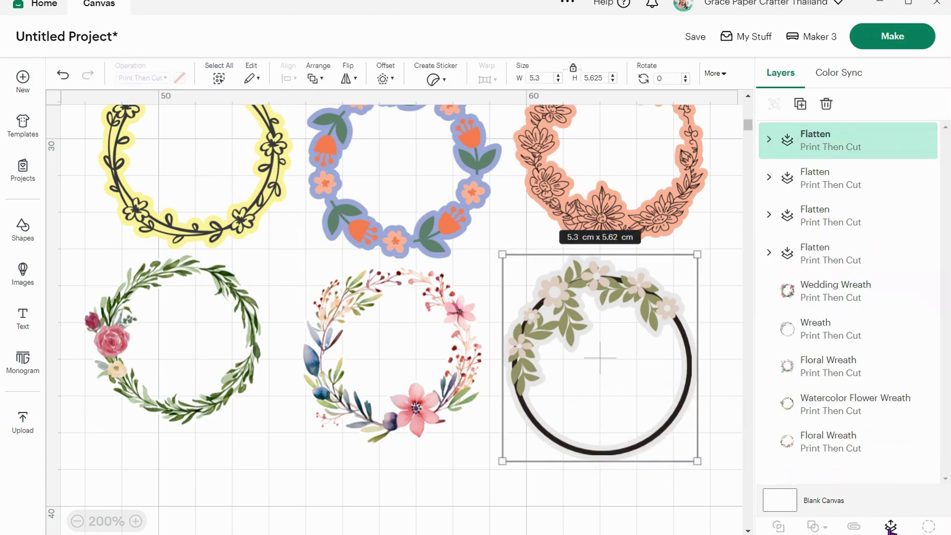
# - Flatten the extra Botanical Wreath in the fourth row together with its light green offset
pyautogui.click(78, 521)
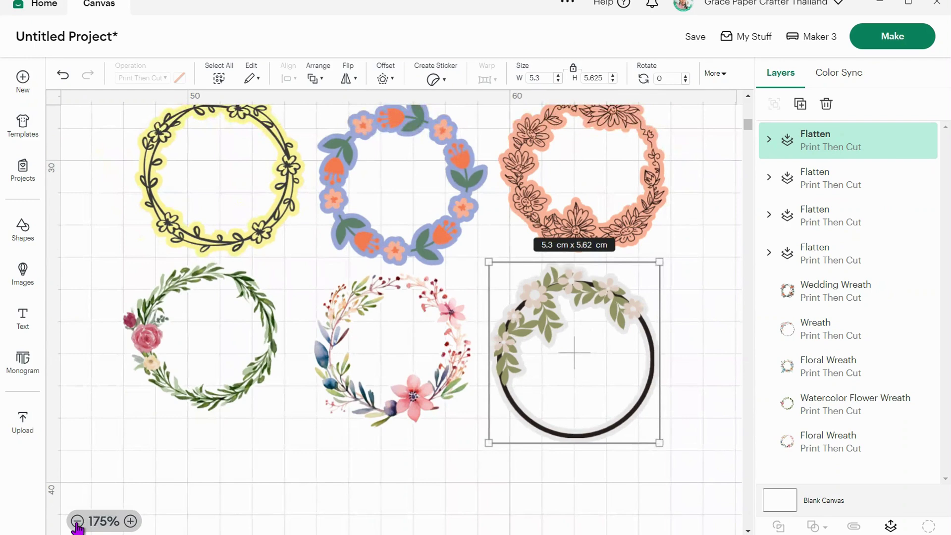
pyautogui.click(78, 521)
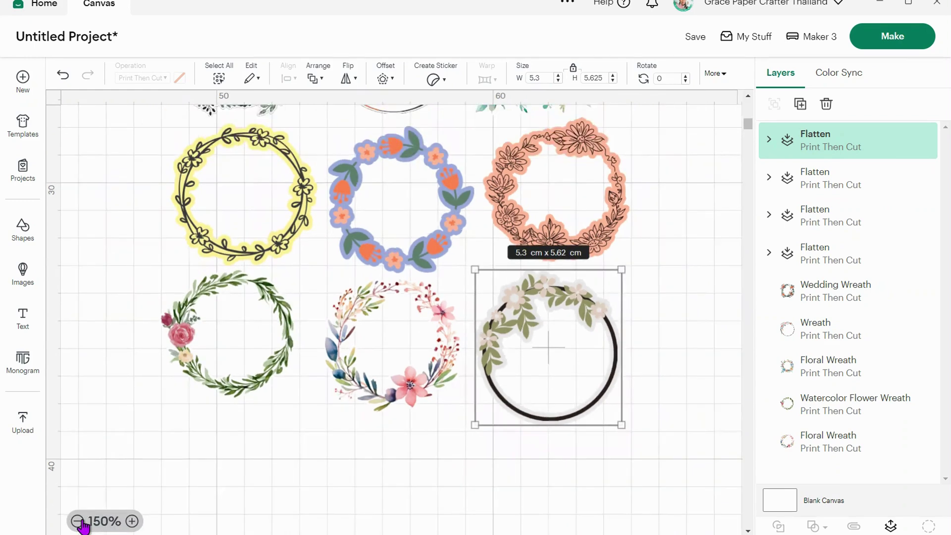
pyautogui.click(78, 522)
pyautogui.click(677, 325)
pyautogui.moveTo(649, 436); pyautogui.dragTo(216, 130)
pyautogui.click(653, 204)
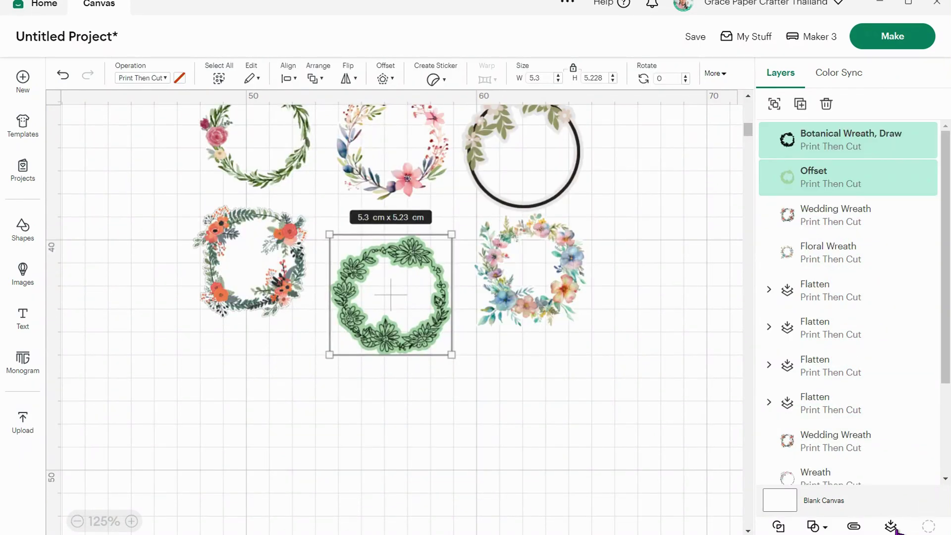
pyautogui.click(891, 527)
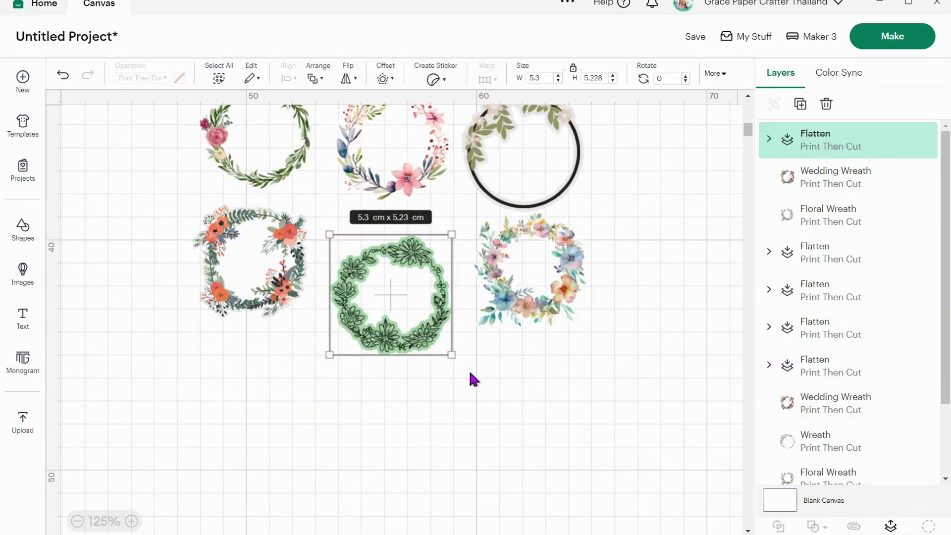
# - Move the flattened green-offset wreath up into line with the other two wreaths in the fourth row
pyautogui.click(469, 389)
pyautogui.moveTo(418, 347); pyautogui.dragTo(418, 320)
pyautogui.click(552, 403)
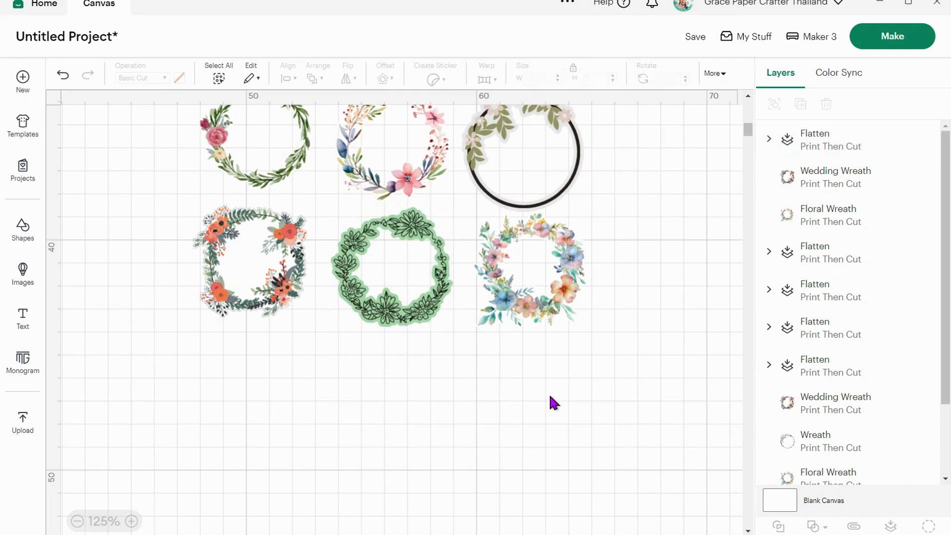
# - Look over the complete sheet of wreaths, send the project to Make and check its layout on the A4 mat
pyautogui.scroll(5, 552, 402)
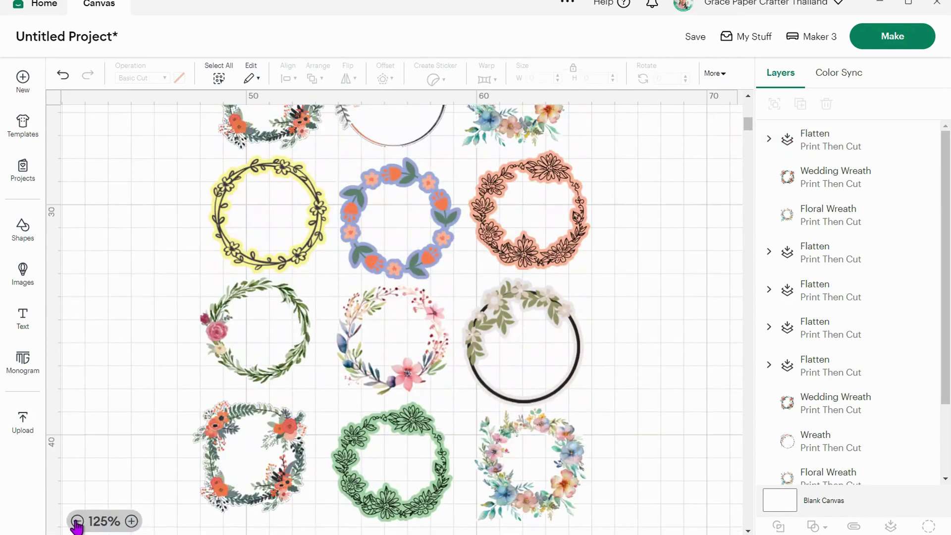
pyautogui.click(77, 520)
pyautogui.scroll(2, 446, 441)
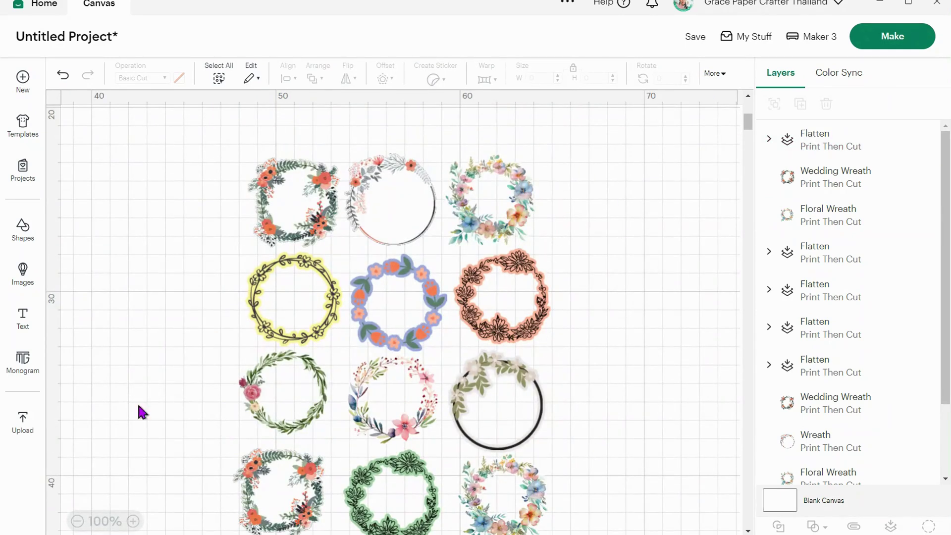
pyautogui.click(876, 41)
pyautogui.click(534, 324)
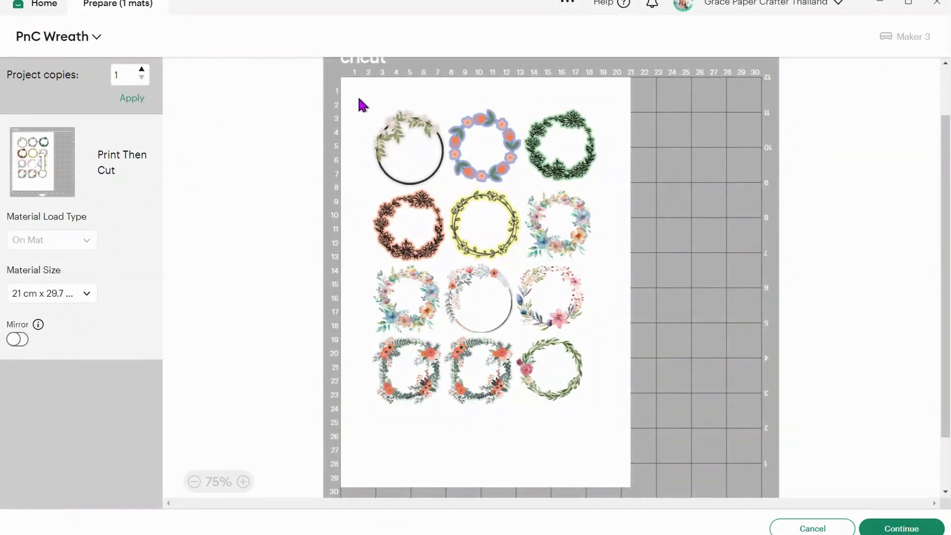
pyautogui.moveTo(336, 79); pyautogui.dragTo(663, 445)
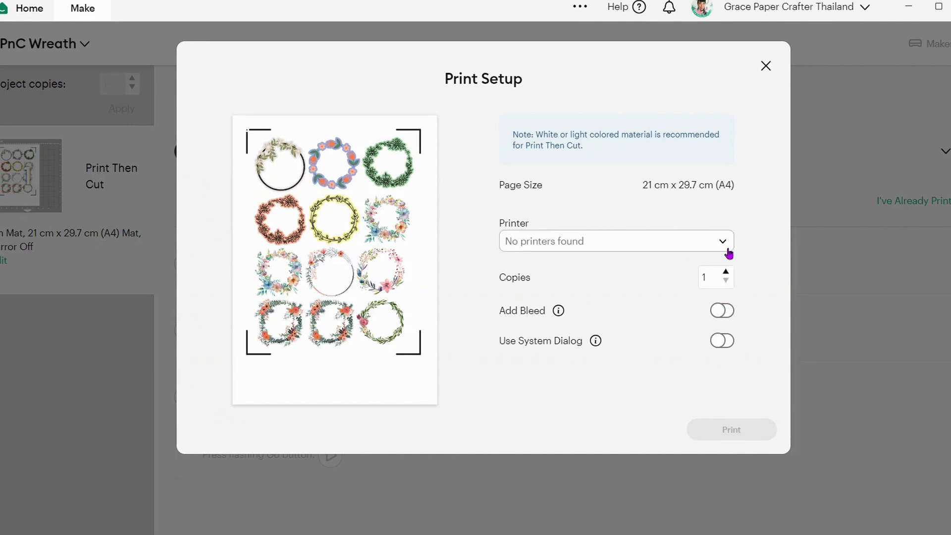
# - Turn on the system print dialog for the EPSON L3250 Series printer and proceed to printing
pyautogui.click(730, 342)
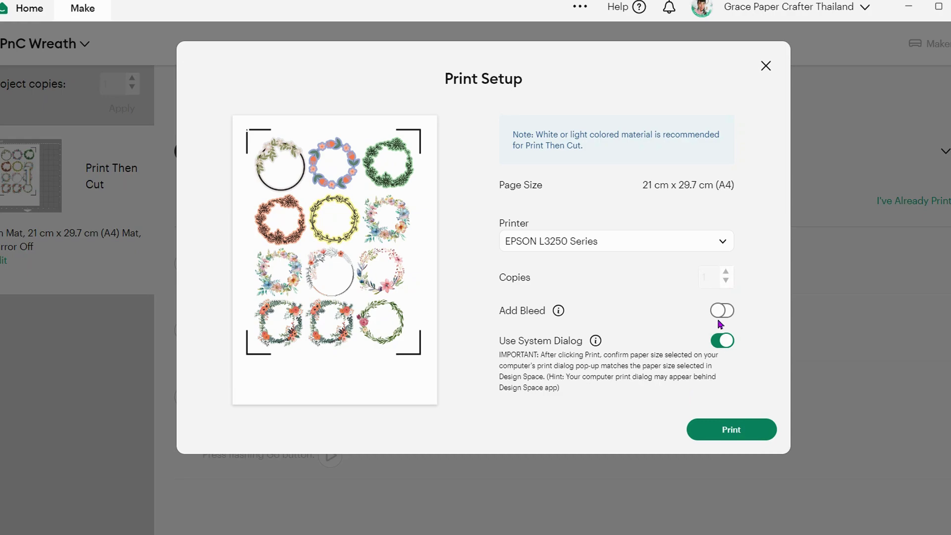
pyautogui.click(743, 435)
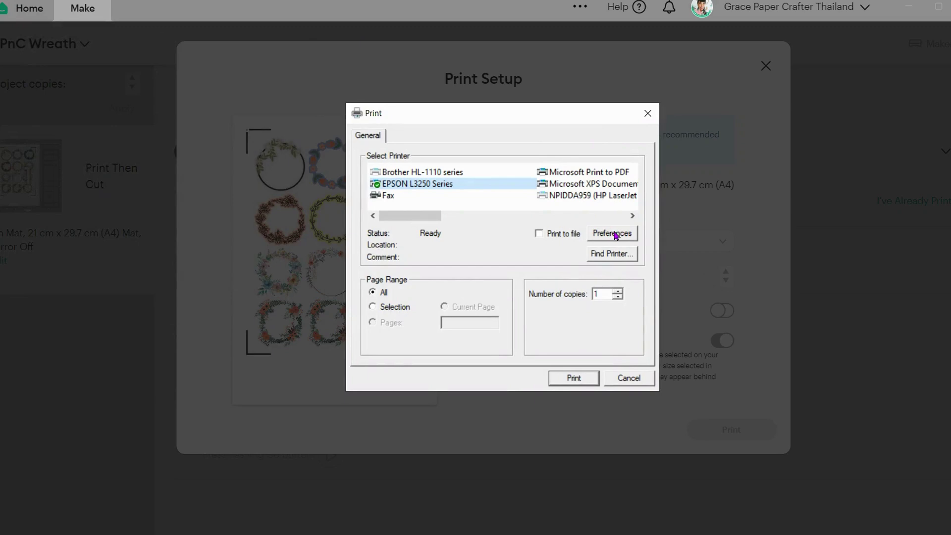
# - Set the EPSON L3250 Series paper type to Epson matte (กระดาษเอปสันผิวด้าน) in its printing preferences and print the wreath sheet
pyautogui.click(612, 233)
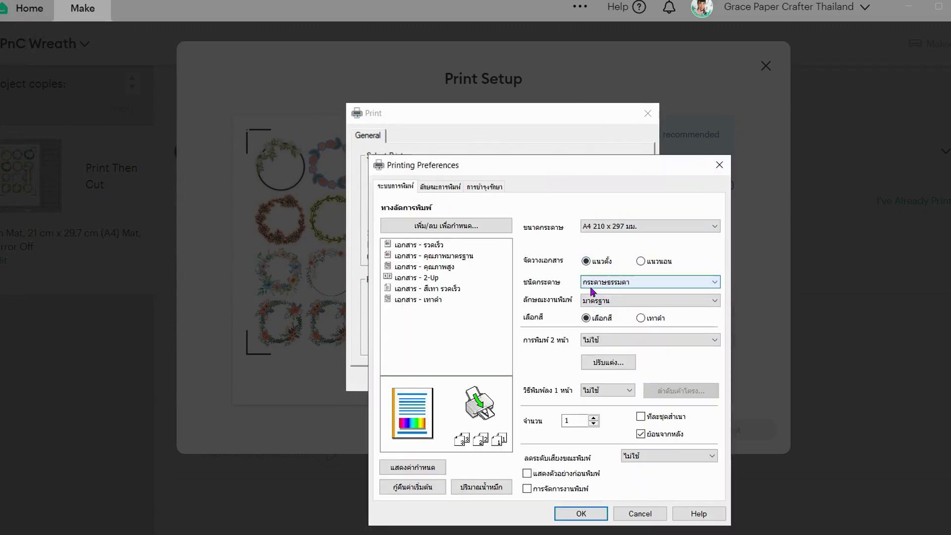
pyautogui.click(648, 281)
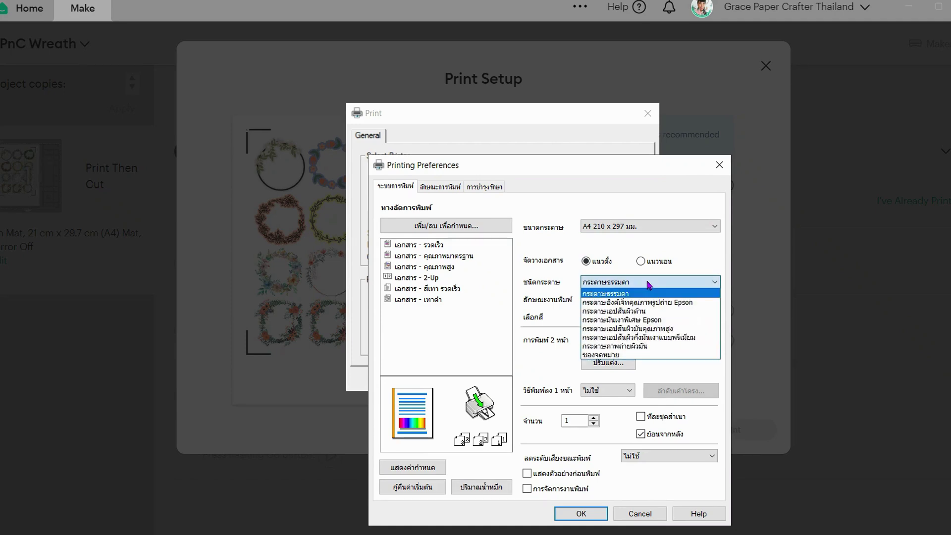
pyautogui.click(649, 312)
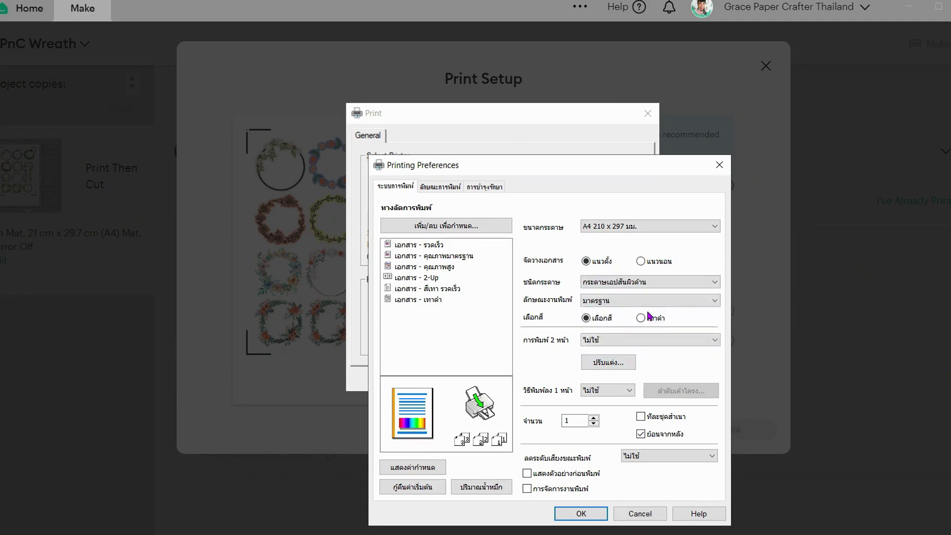
pyautogui.click(582, 514)
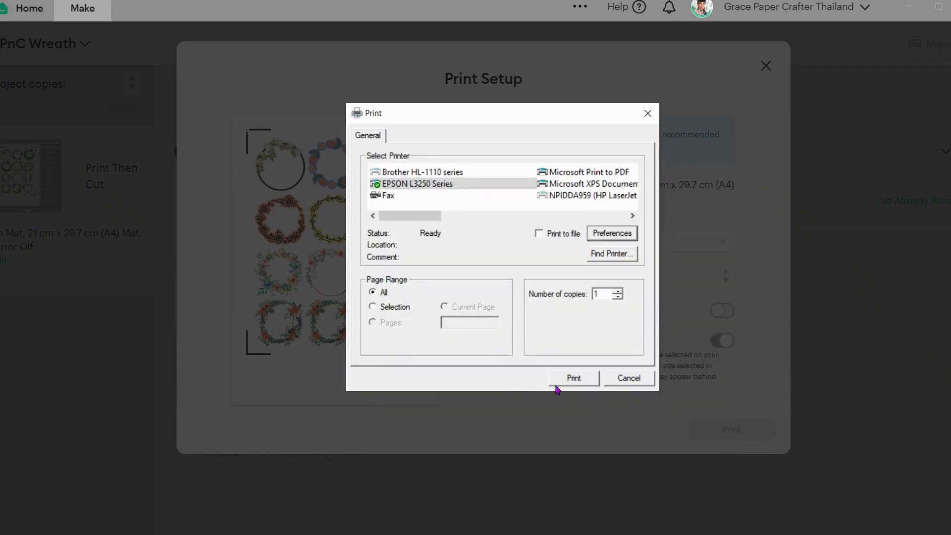
pyautogui.click(575, 378)
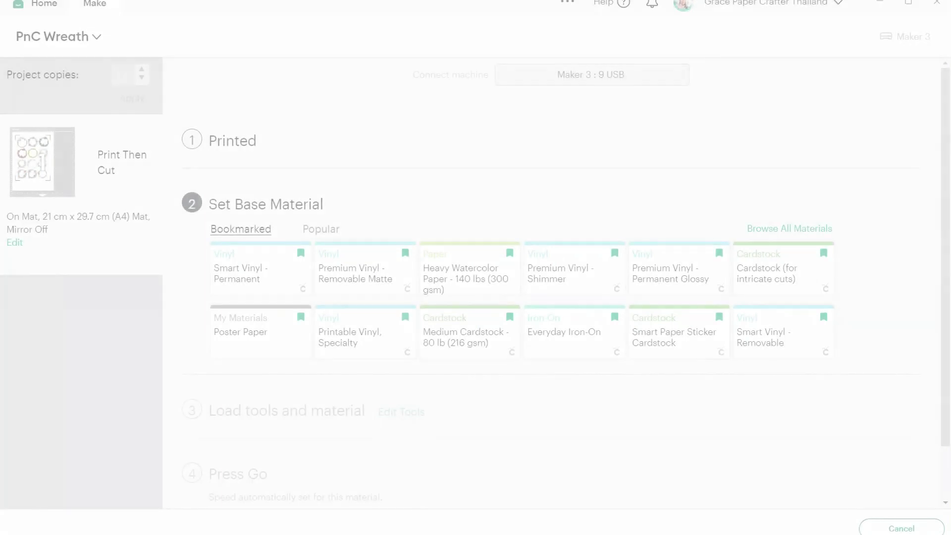
# - Search all materials for "washi", try to bookmark Washi Tape - 0.06 mm and set it as the base material
pyautogui.click(749, 230)
pyautogui.click(680, 95)
pyautogui.write('washi')
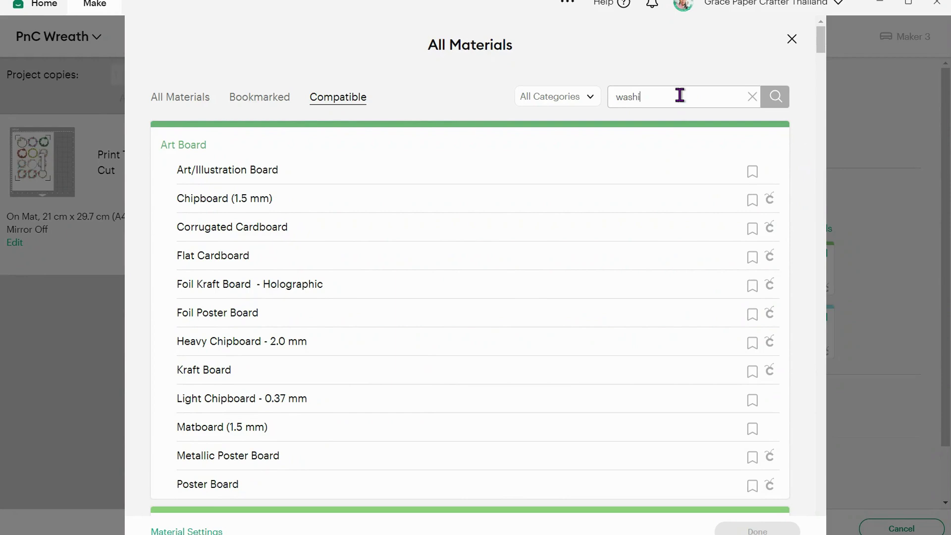
pyautogui.press('Return')
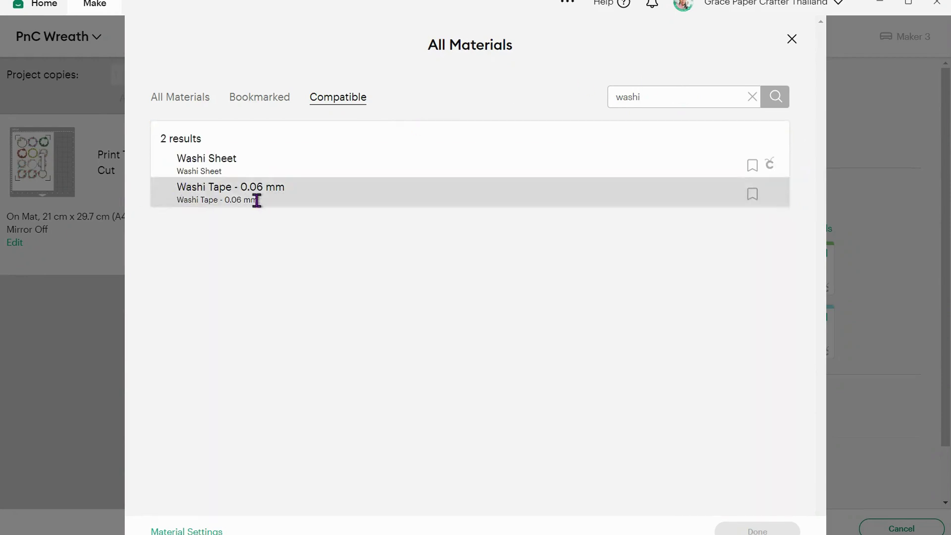
pyautogui.click(753, 194)
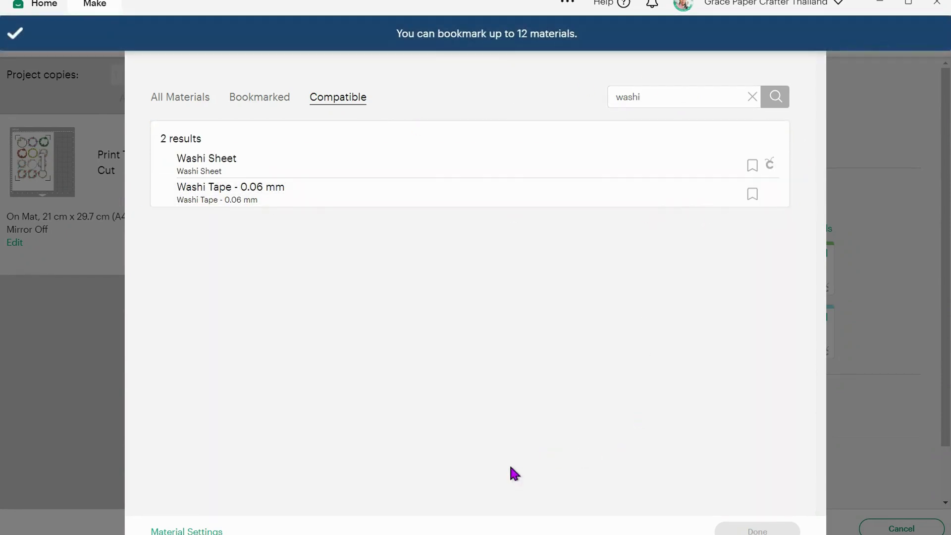
pyautogui.click(359, 204)
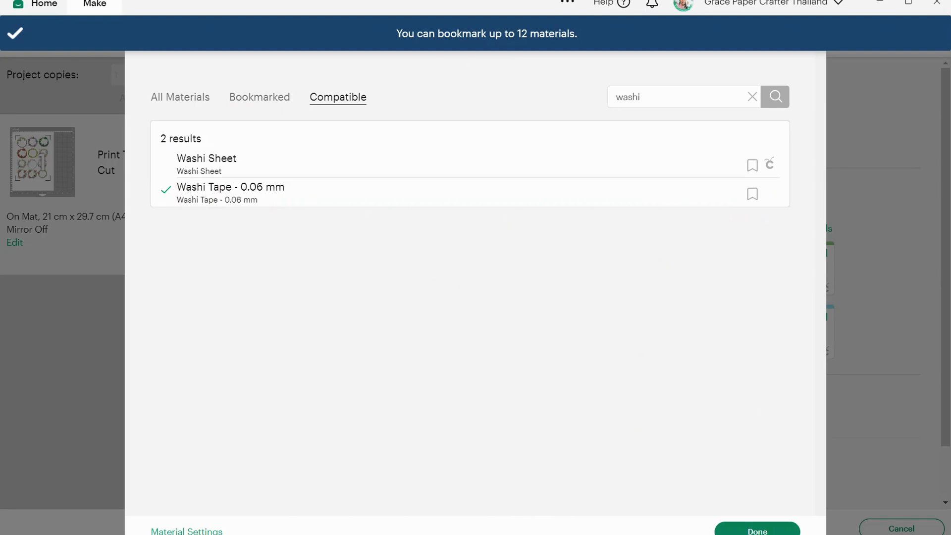
pyautogui.click(754, 531)
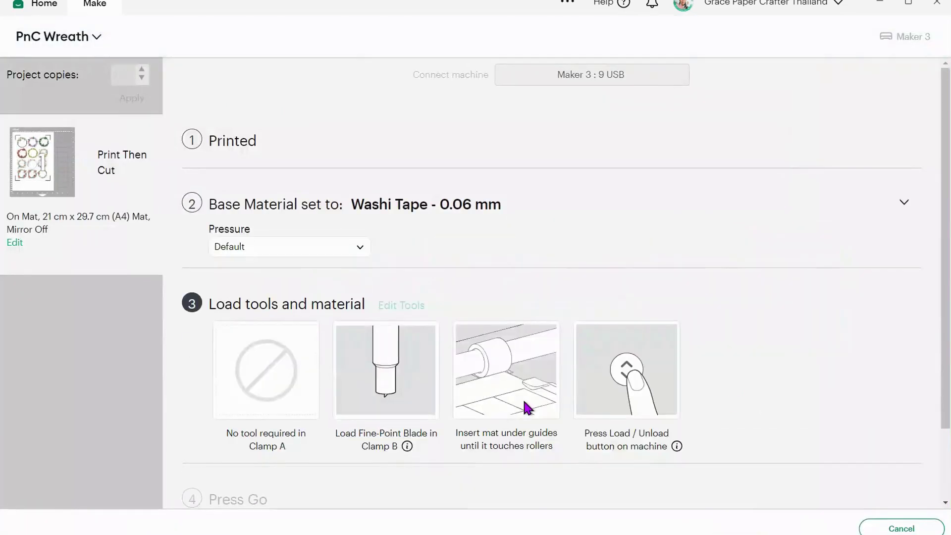